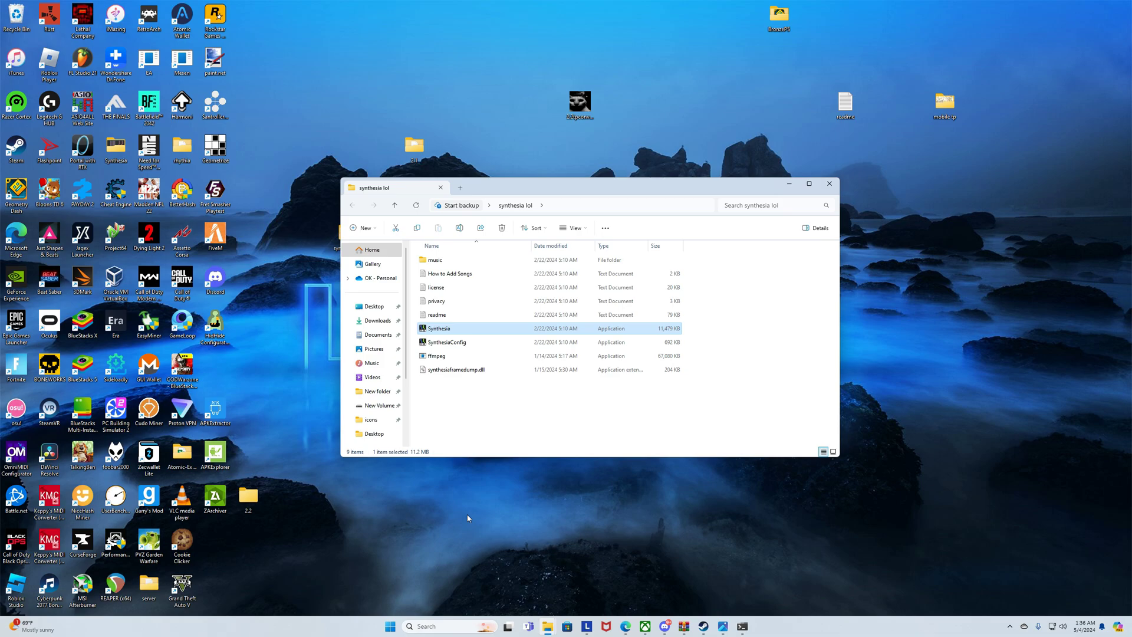
Select then deselect synthesiaframedump.dll in Explorer, and bring the earlier Command Prompt window forward
click(485, 371)
click(481, 390)
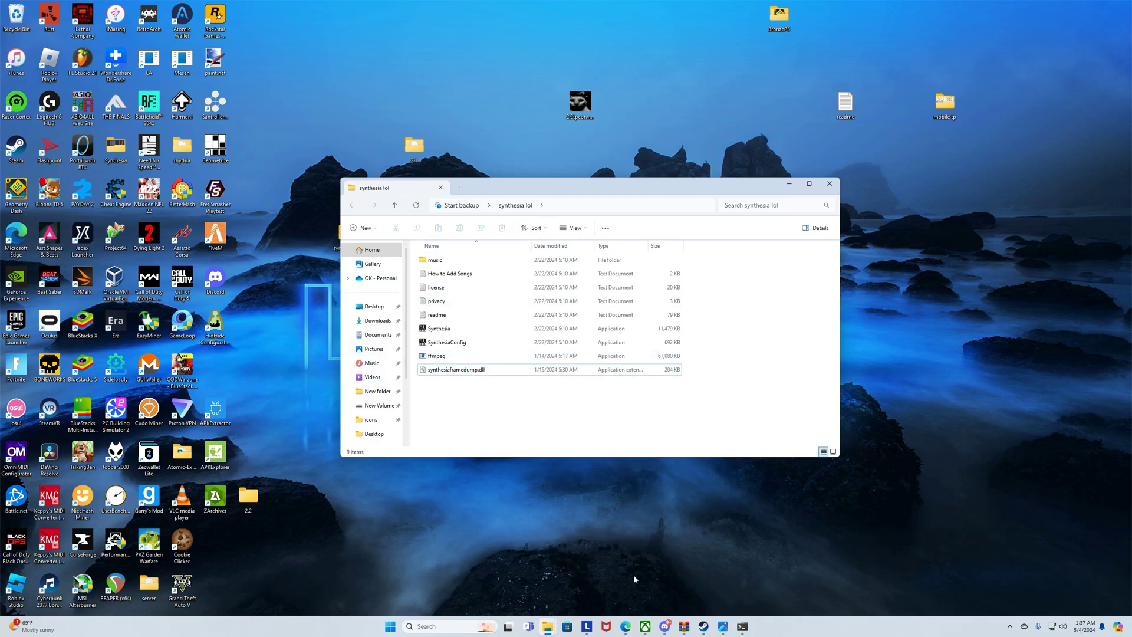
click(744, 623)
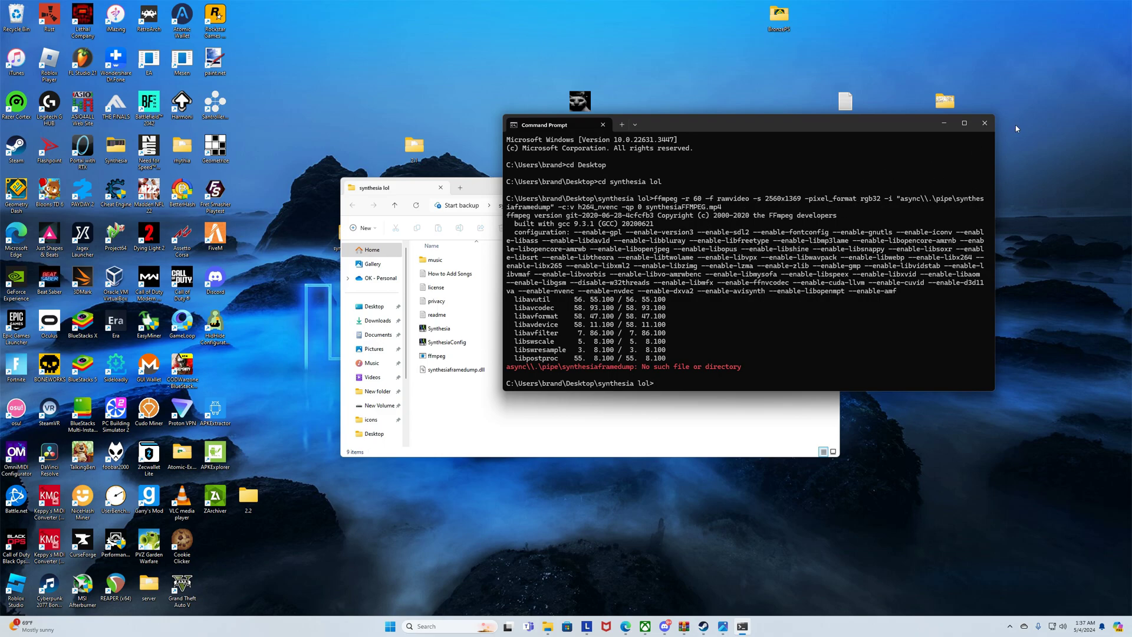
Close the old Command Prompt and launch a fresh one via the 'cm' search
click(985, 123)
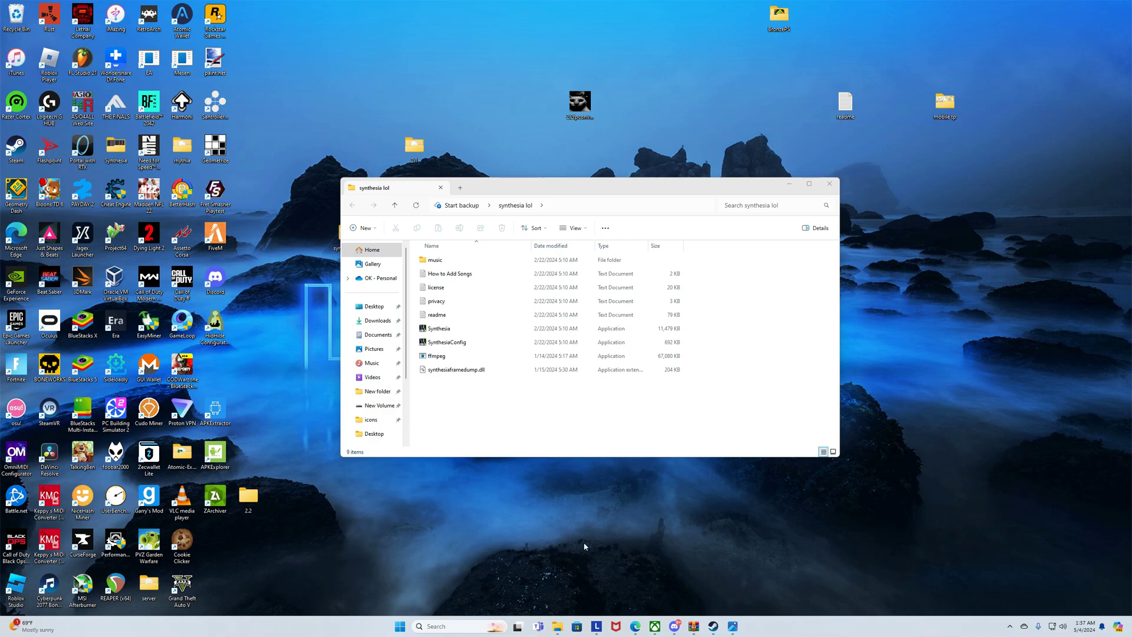
click(460, 625)
text(cmd)
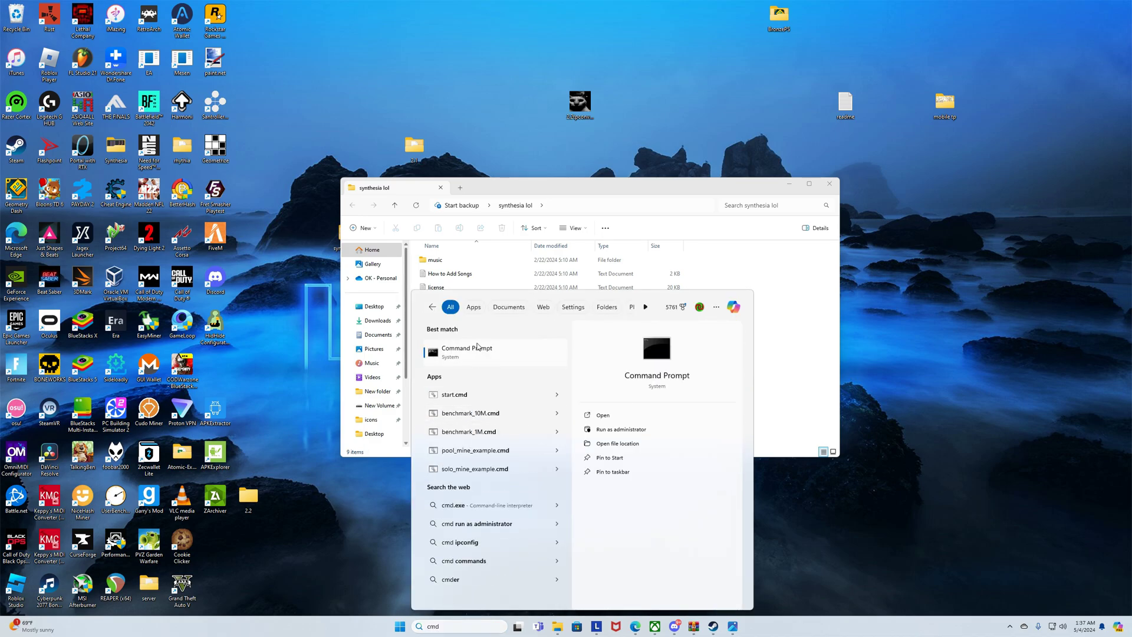
click(477, 348)
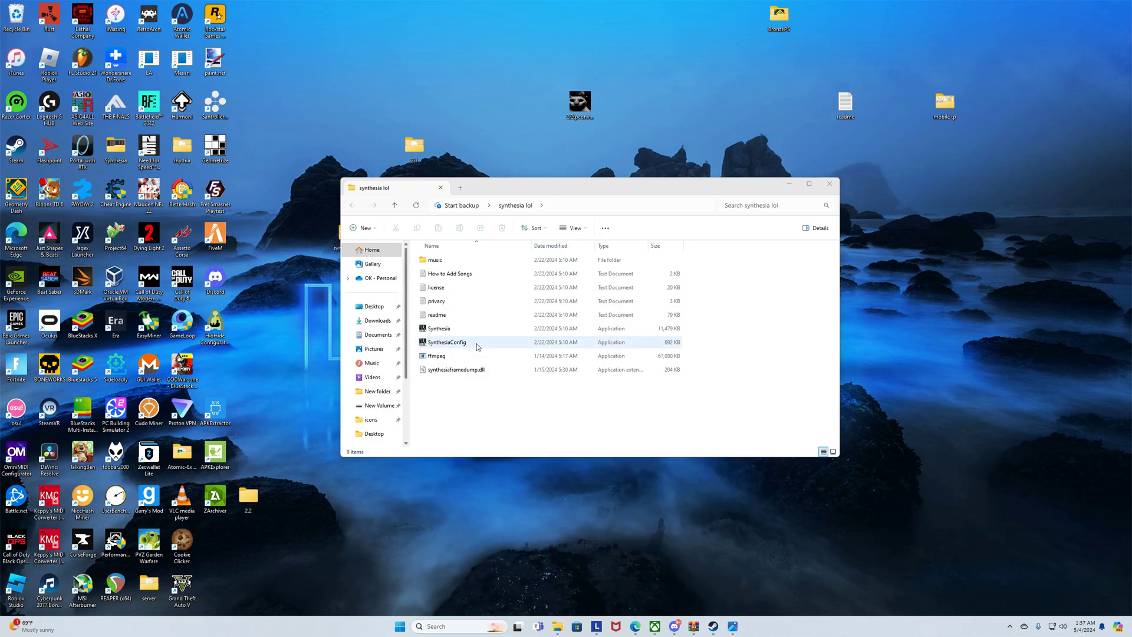
drag(332, 143, 874, 80)
Change directory to Desktop, then into the 'synthesia lol' folder
text(cd Desktop)
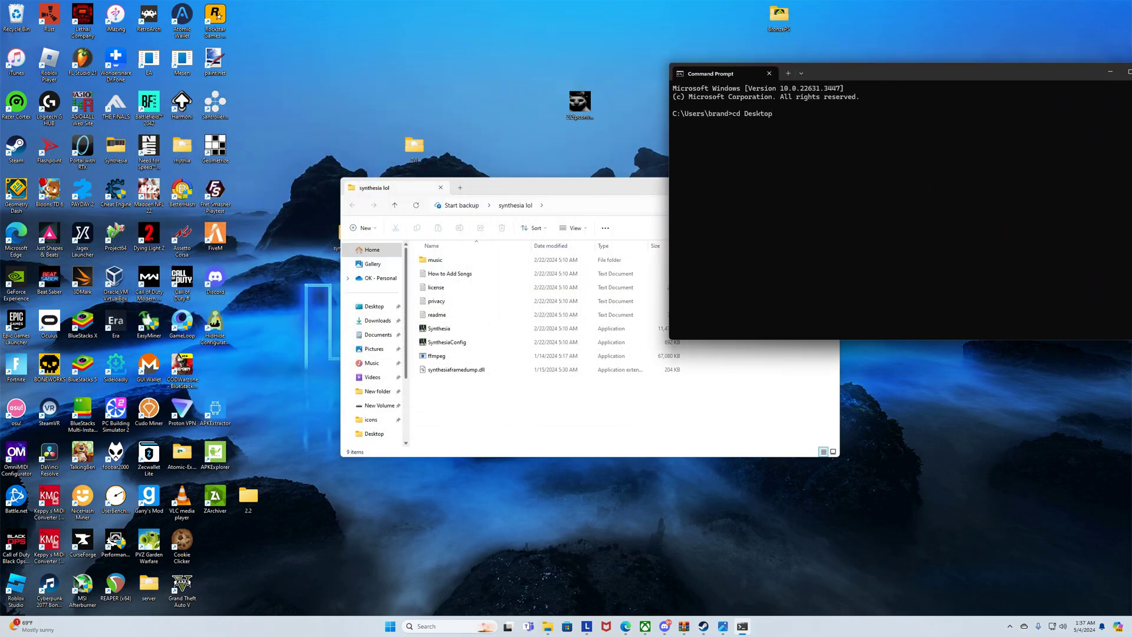
key(Return)
text(cd synthesia lol)
key(Return)
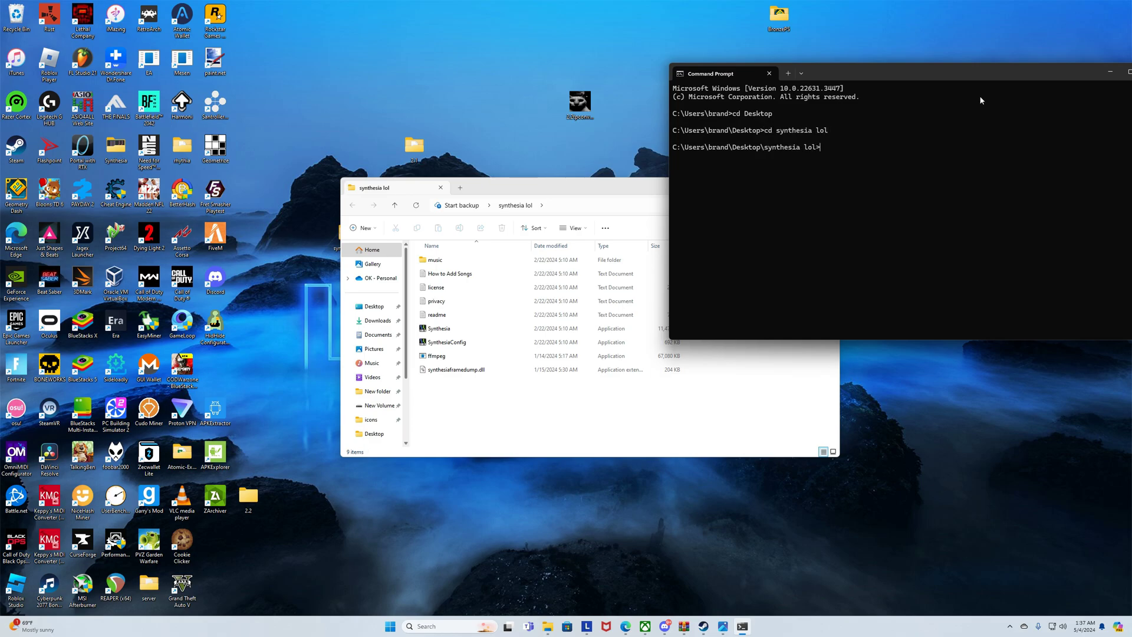
drag(1049, 79, 955, 46)
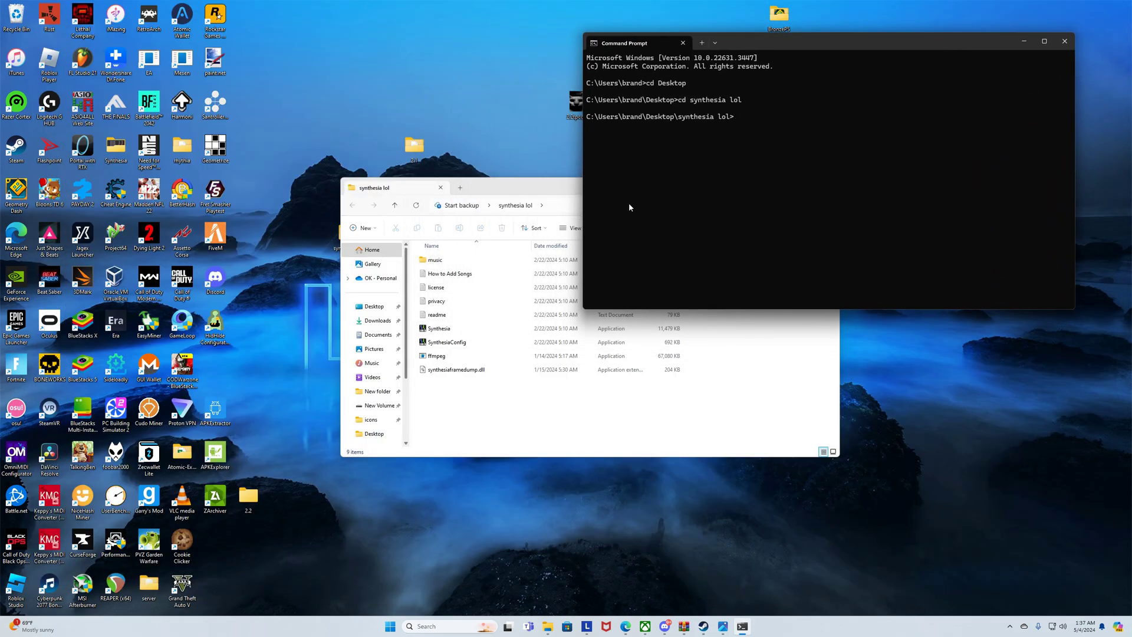
Launch Cheat Engine with admin rights via the 'cheat' search, then start Synthesia from the folder
click(450, 624)
text(cheat engine)
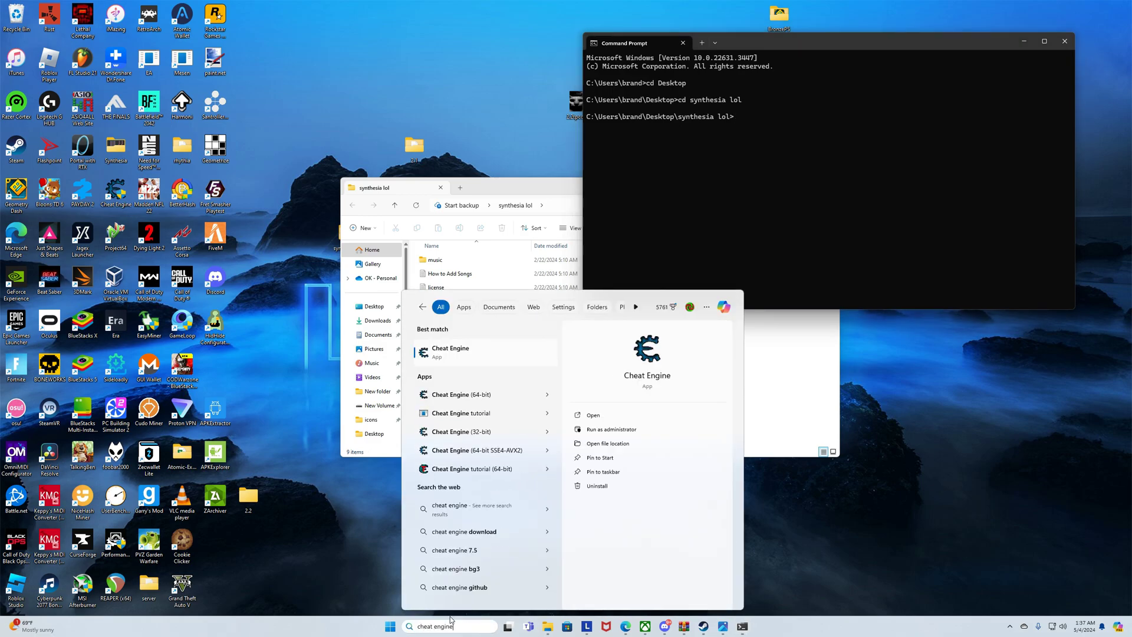
key(Return)
click(522, 387)
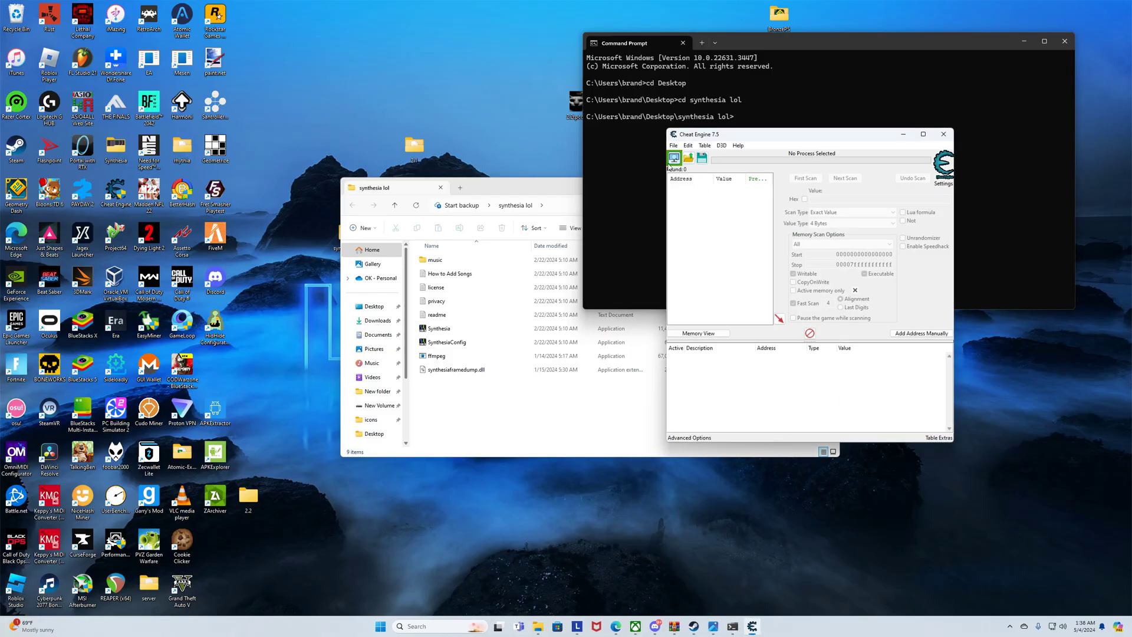
double_click(479, 329)
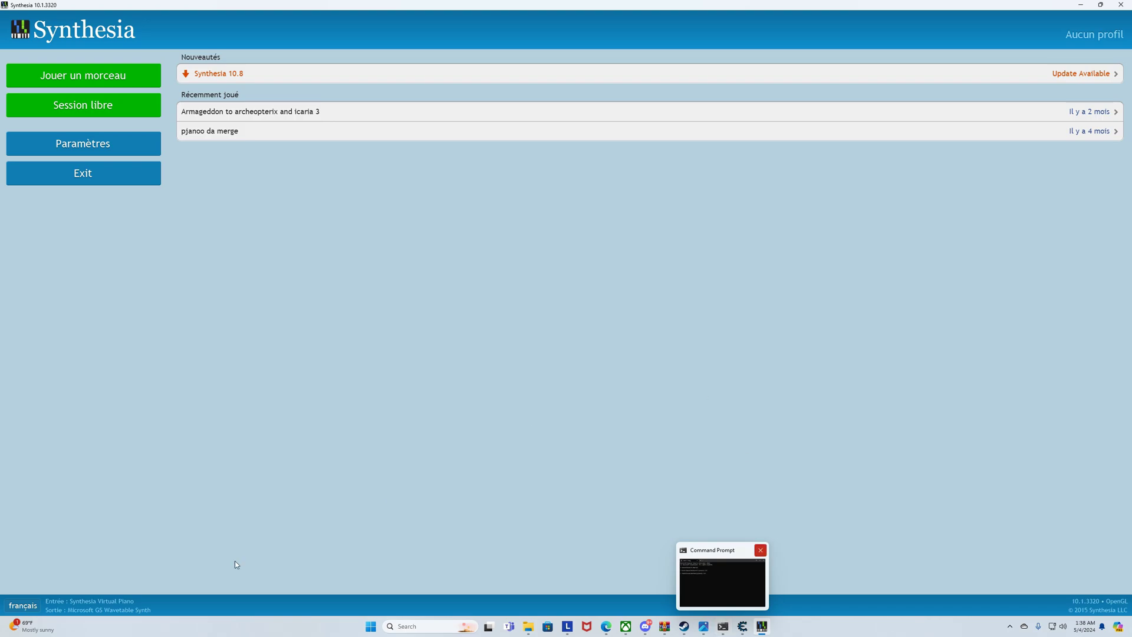
Switch Synthesia's language to English and attach Cheat Engine to the Synthesia process
click(22, 605)
click(51, 408)
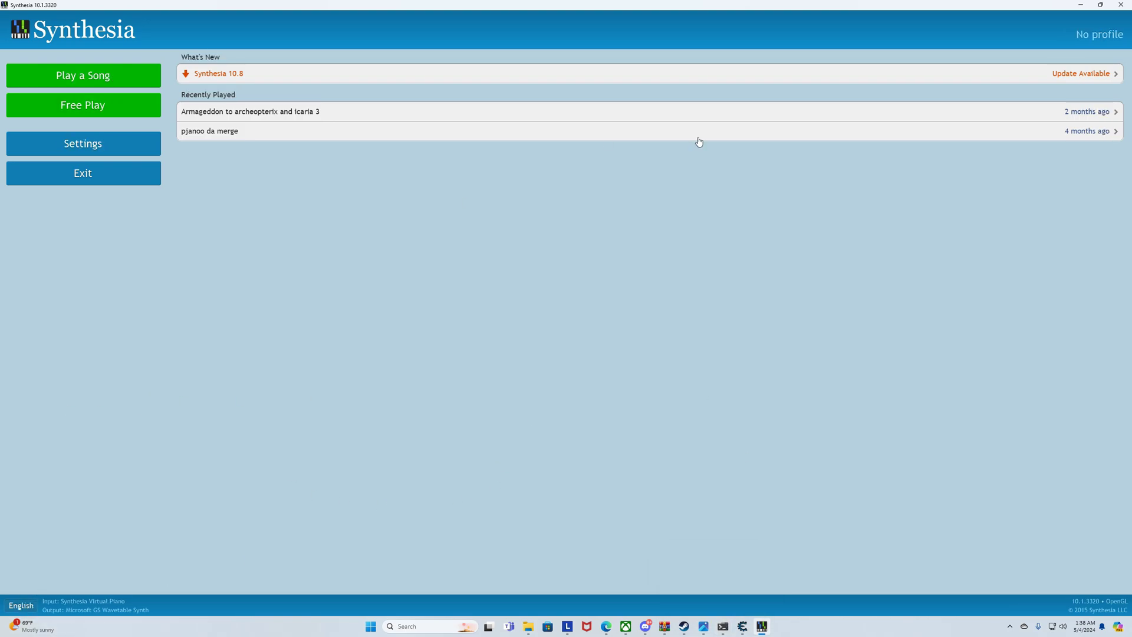
click(743, 626)
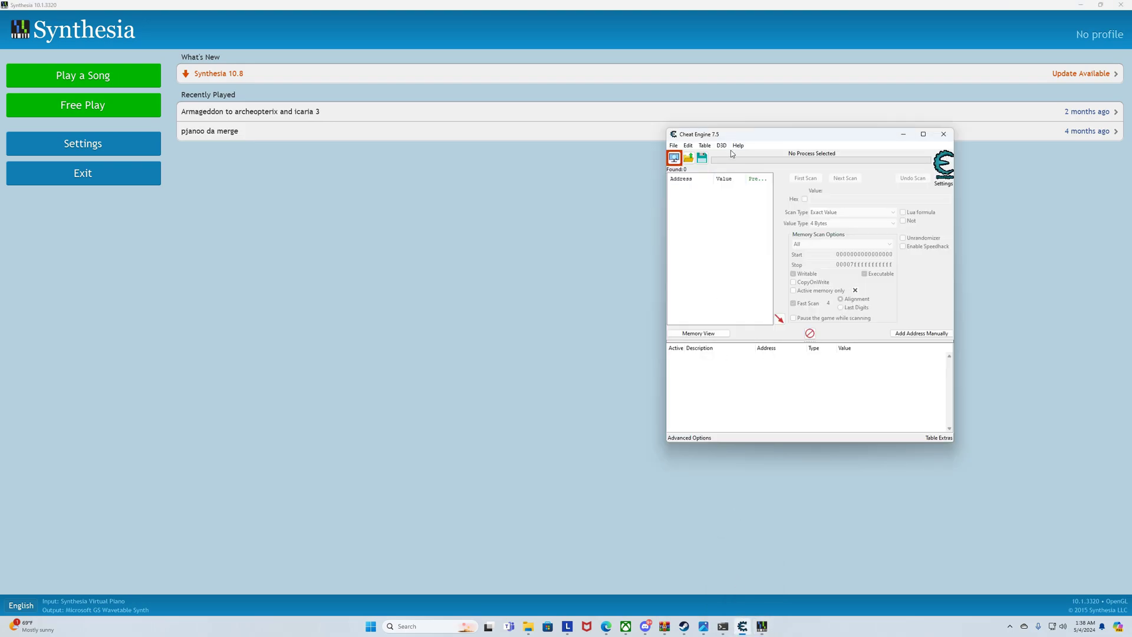
drag(735, 134, 183, 190)
click(121, 214)
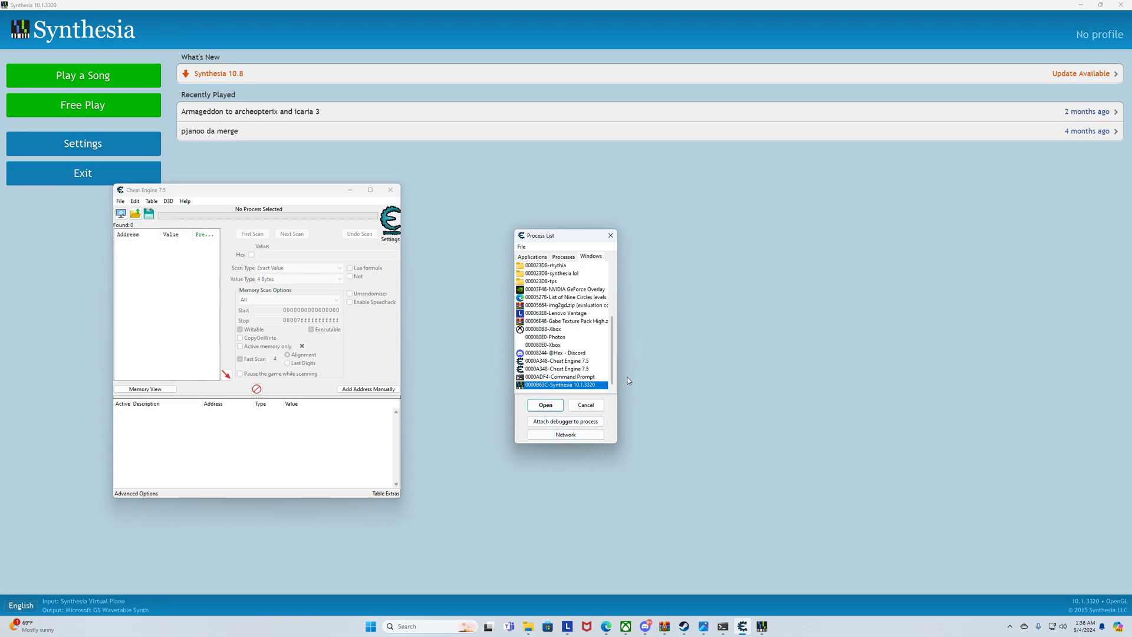
click(588, 405)
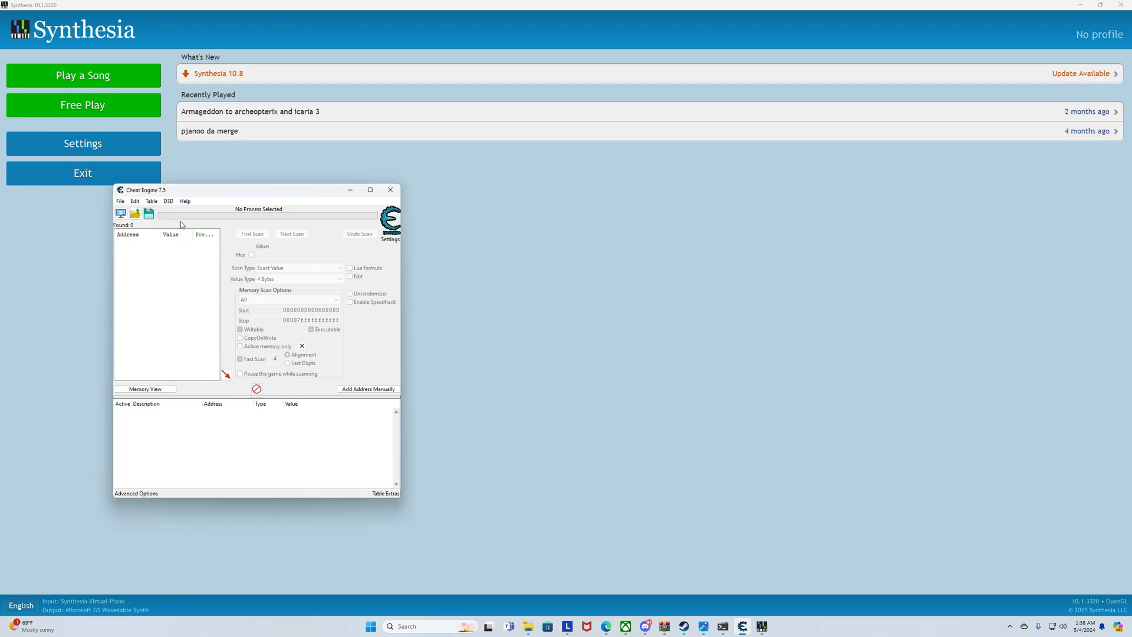
click(121, 214)
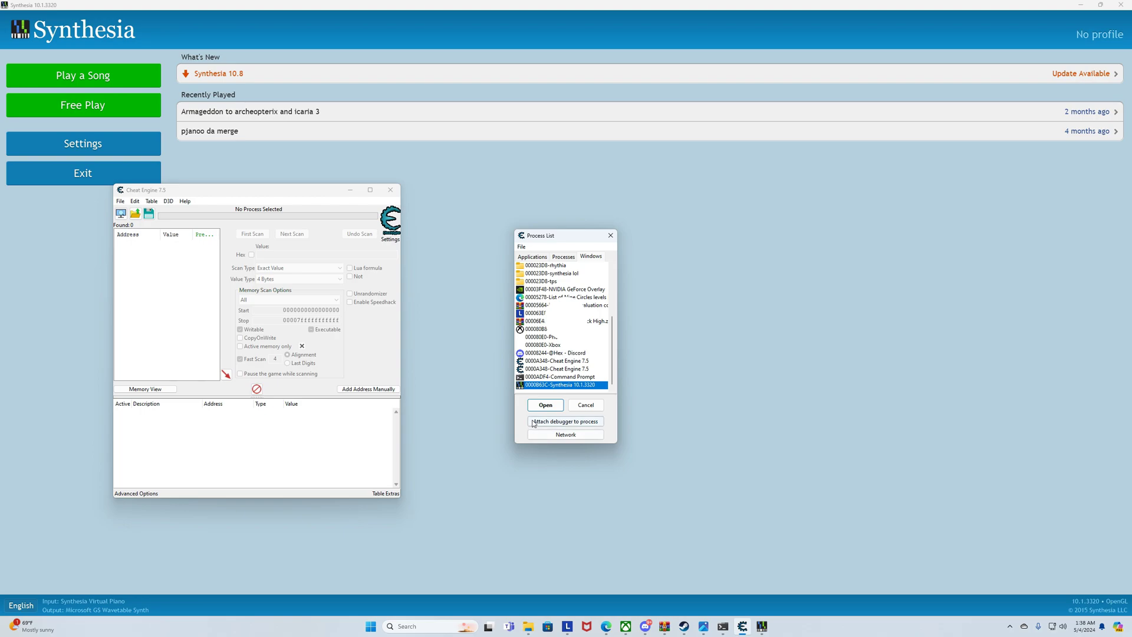
click(545, 405)
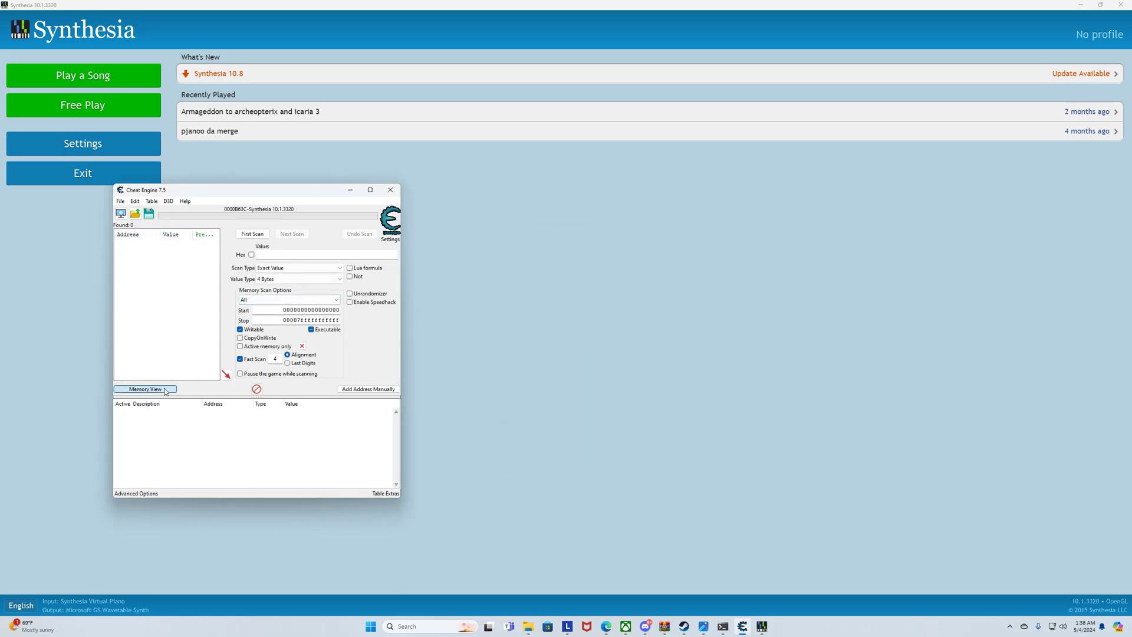
Inject synthesiaframedump.dll into Synthesia from the Memory Viewer's Inject DLL tool
click(145, 389)
click(489, 195)
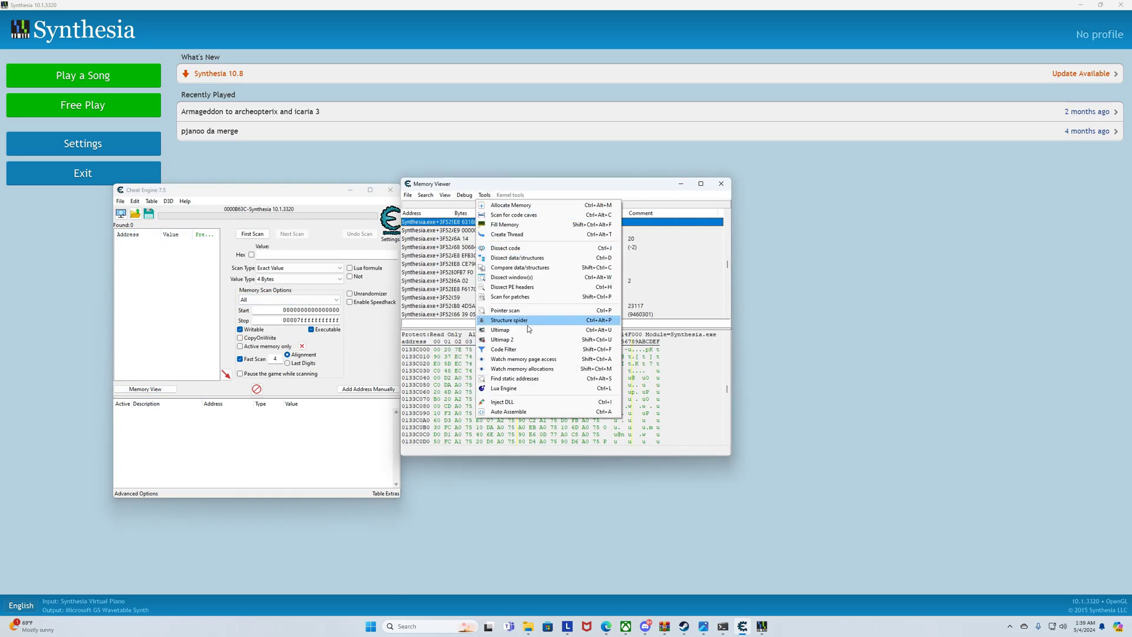
click(519, 396)
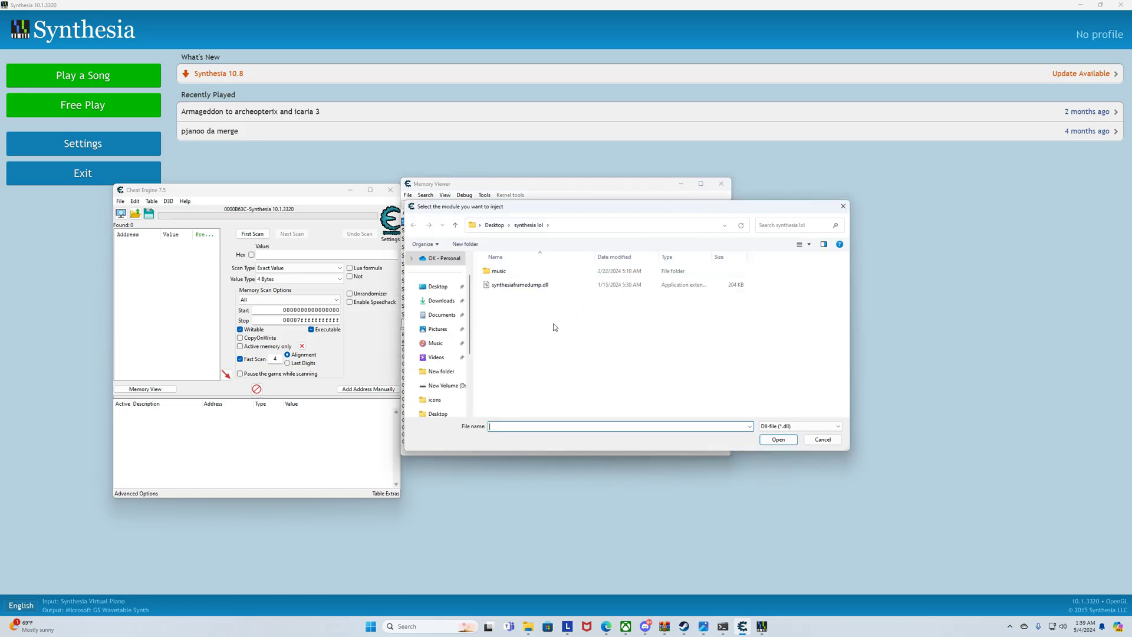
click(544, 288)
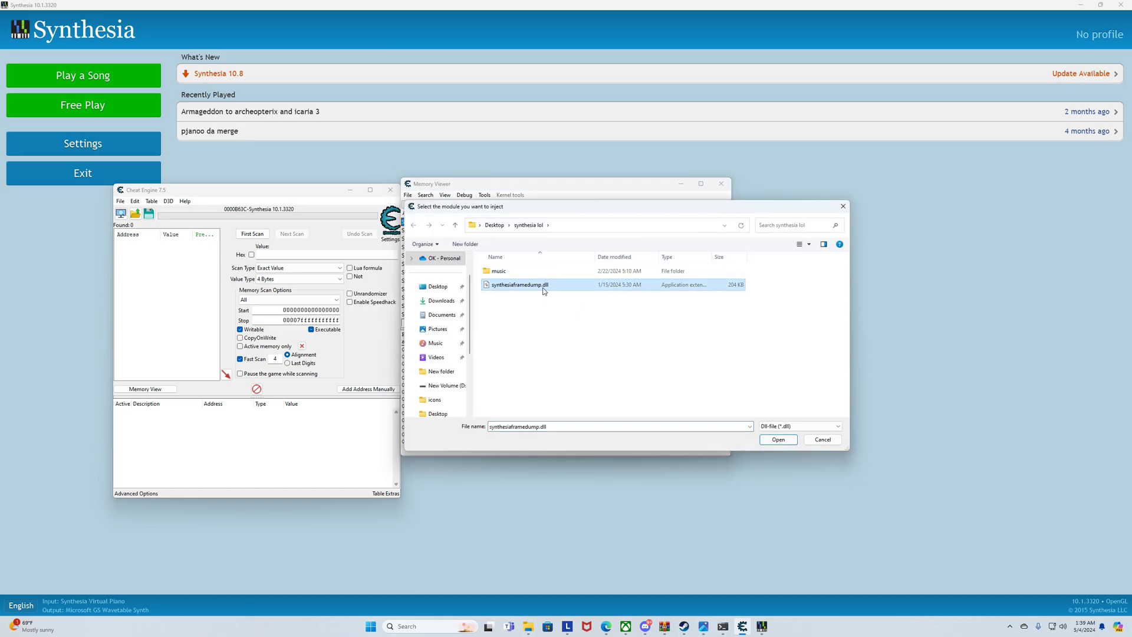
click(779, 439)
click(592, 313)
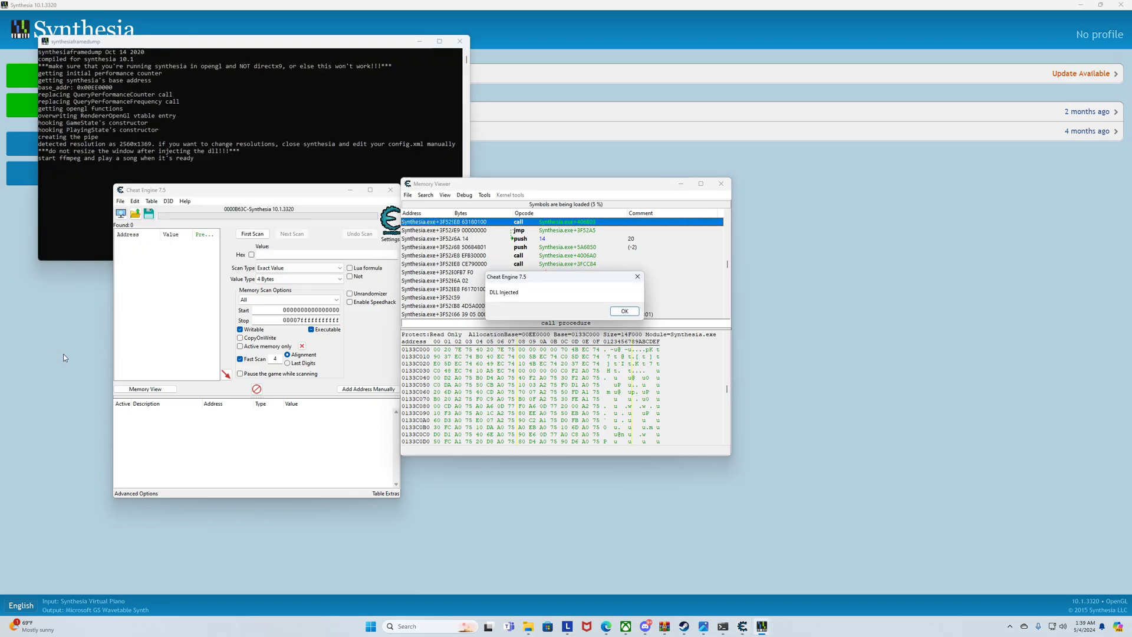
click(625, 311)
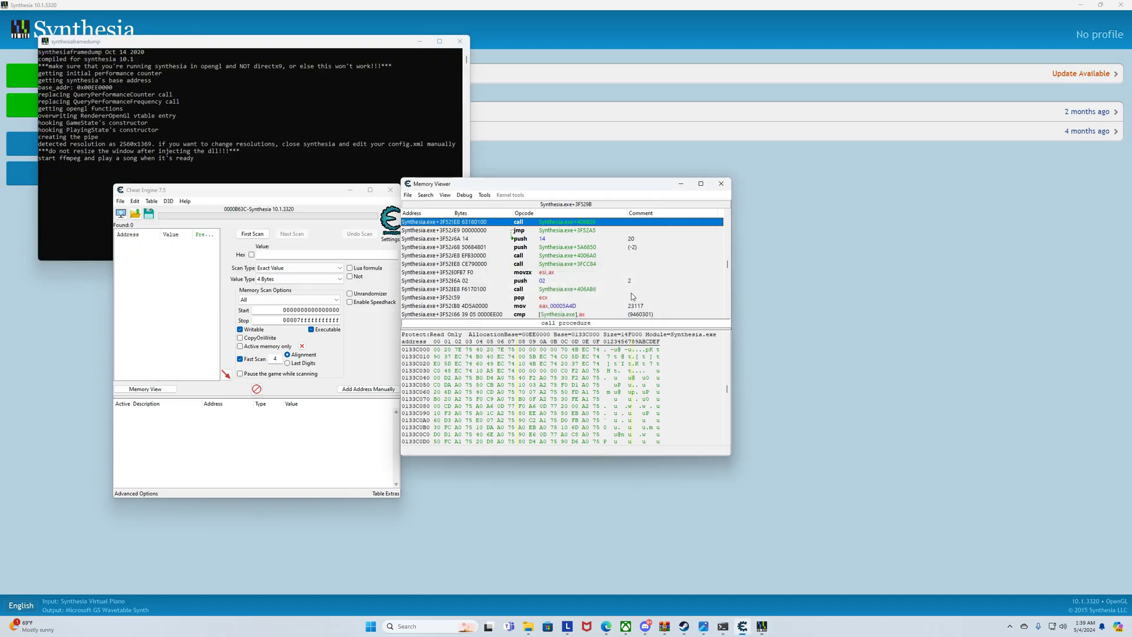
Minimize the Memory Viewer and Cheat Engine, returning to Synthesia's song list
click(681, 183)
click(350, 190)
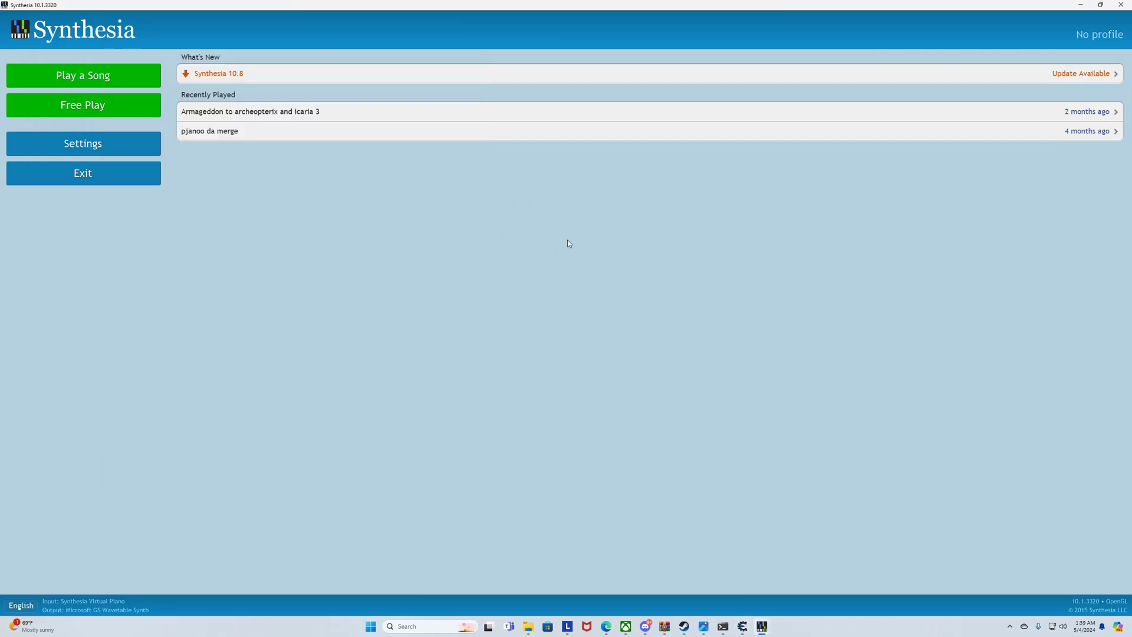
click(136, 83)
Pick 'Armageddon to archeopterix and icaria 3' from the song list
click(136, 91)
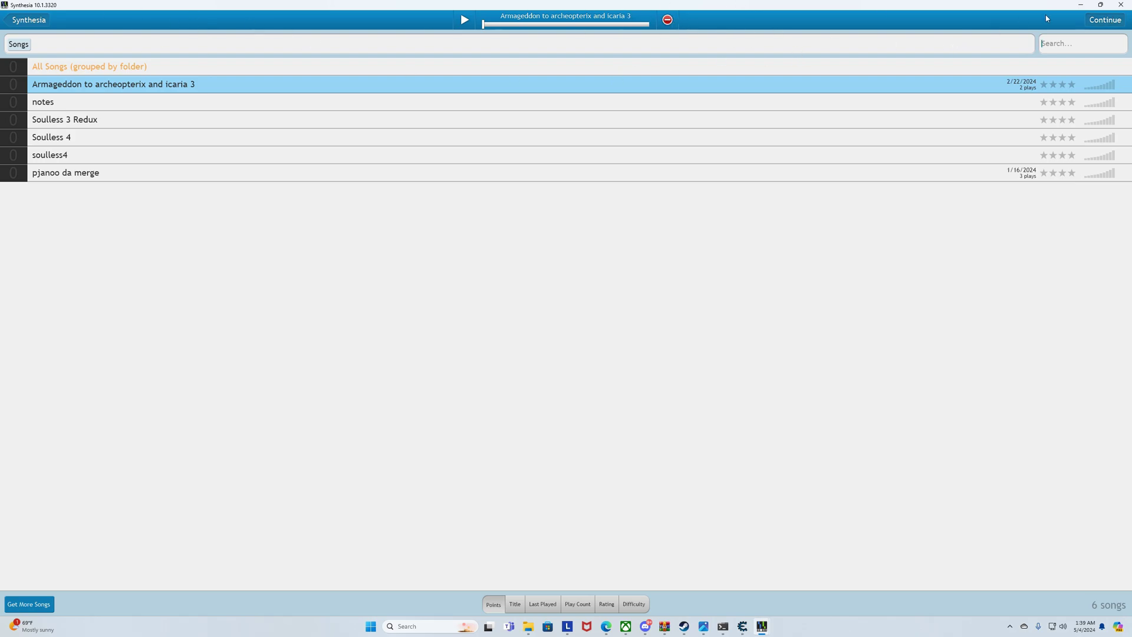
Start the song's play screen, trying playback speeds between 94% and 124%
click(1115, 23)
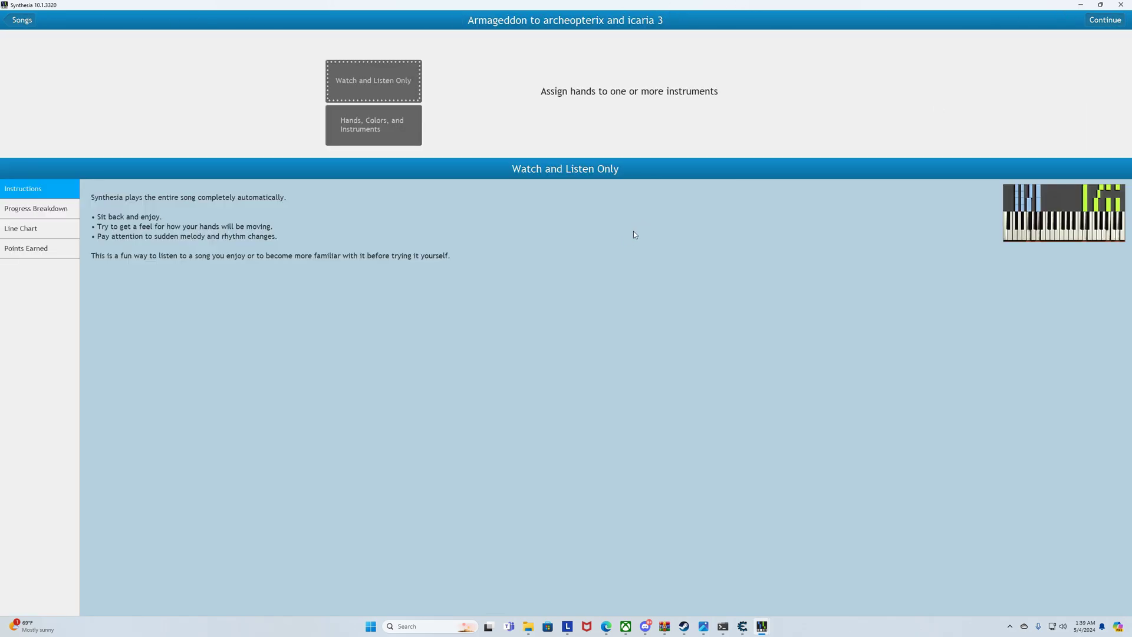
click(1114, 22)
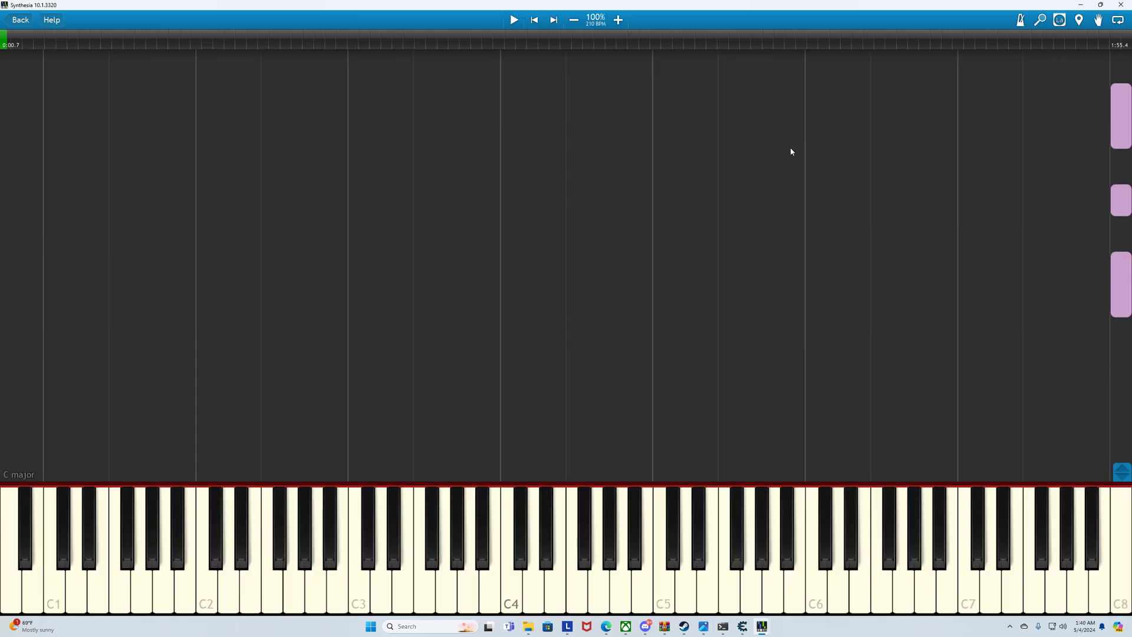
key(minus)
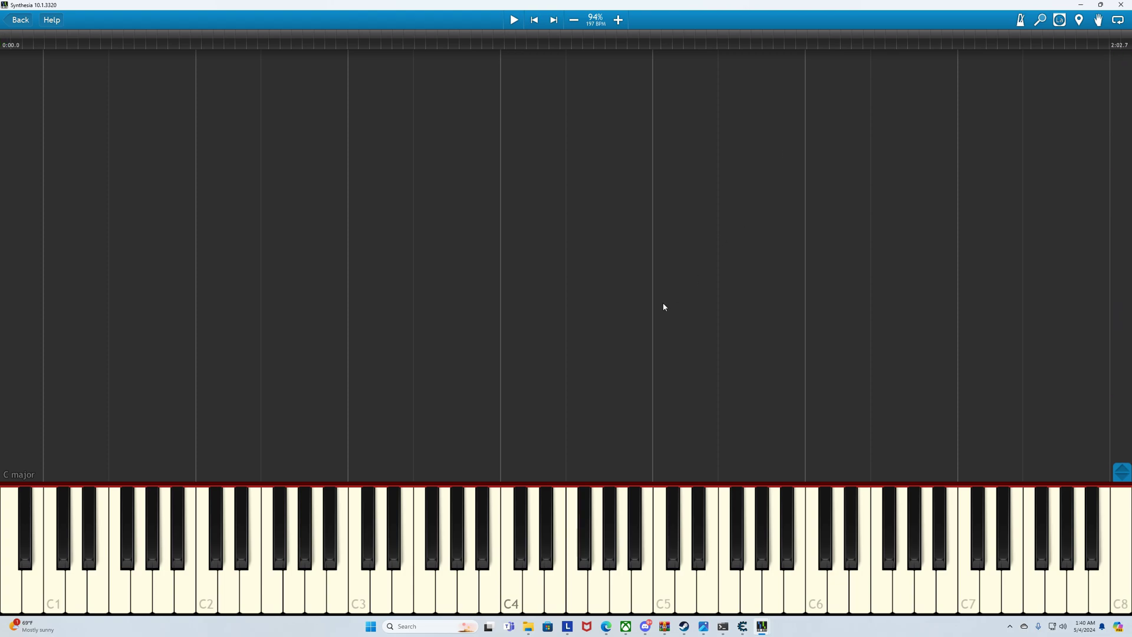
click(618, 20)
click(572, 21)
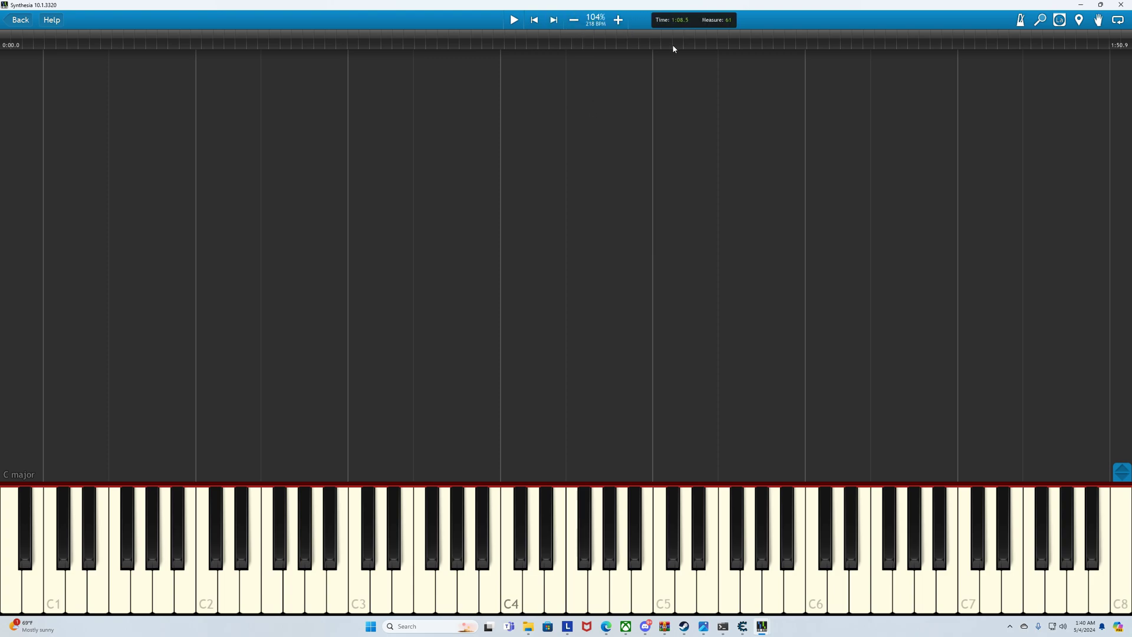
Settle the speed at 104% and restart the song in watch-and-listen mode
click(580, 22)
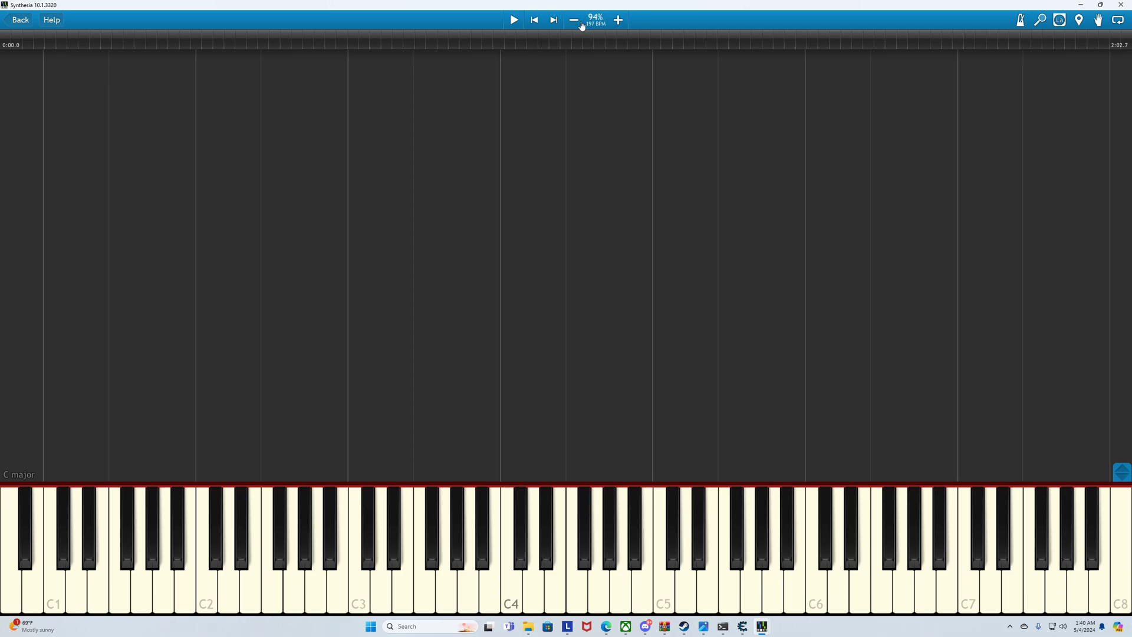
click(617, 21)
click(7, 21)
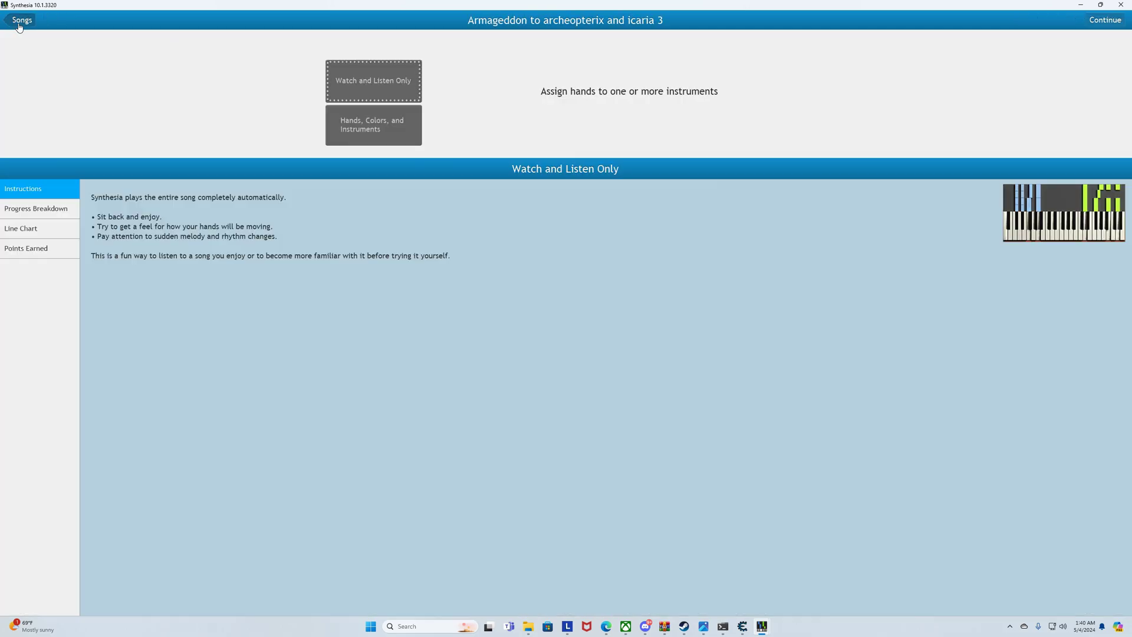
click(1104, 19)
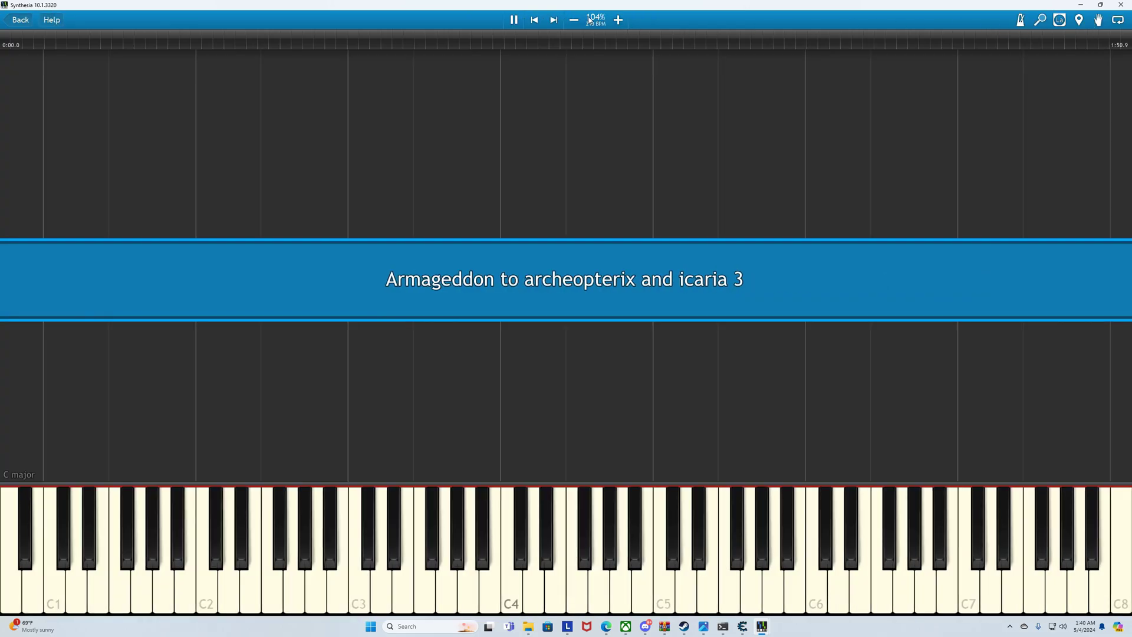
Pause the song and scroll to scrub and zoom through the notes
key(space)
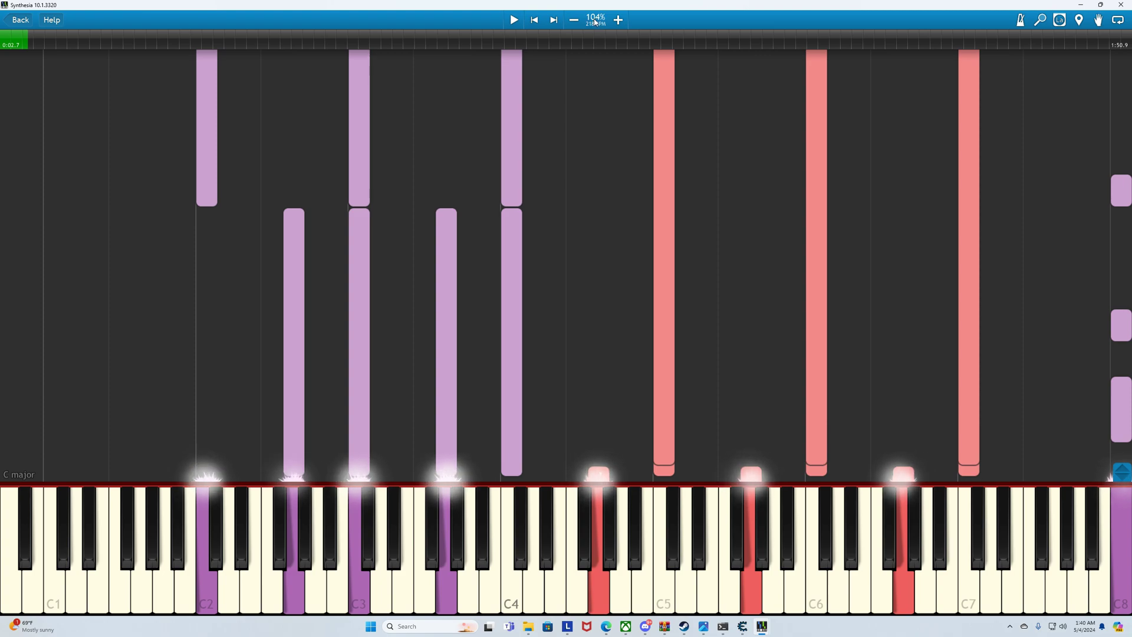
scroll(699, 74, down, 3)
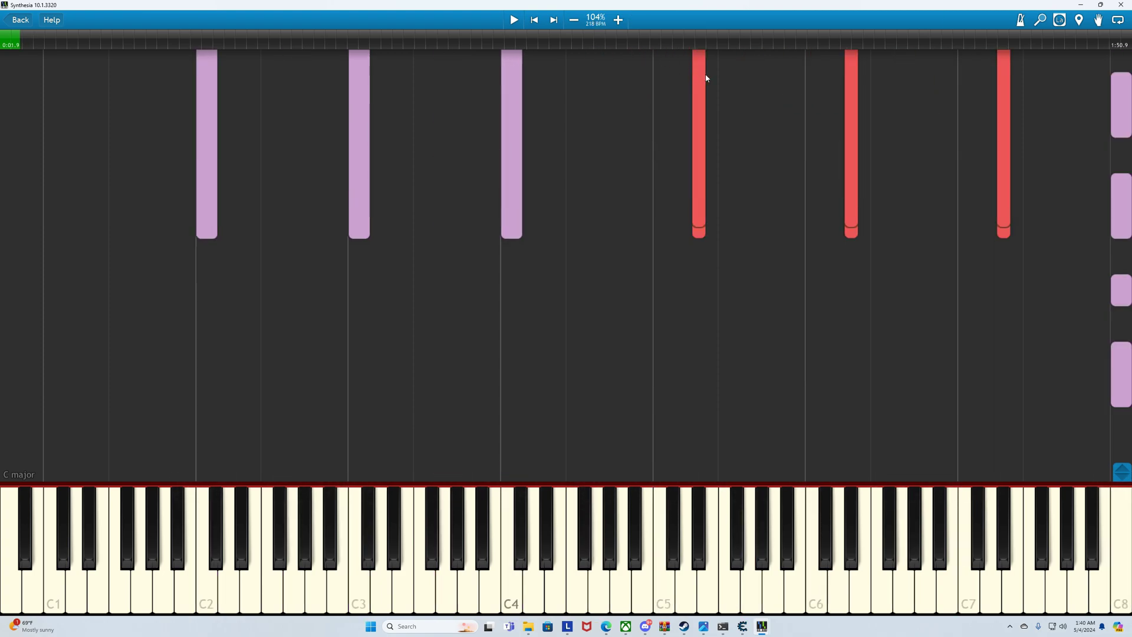
scroll(705, 77, up, 3)
scroll(704, 75, down, 3)
scroll(699, 177, up, 5)
scroll(648, 289, down, 3)
scroll(833, 340, down, 3)
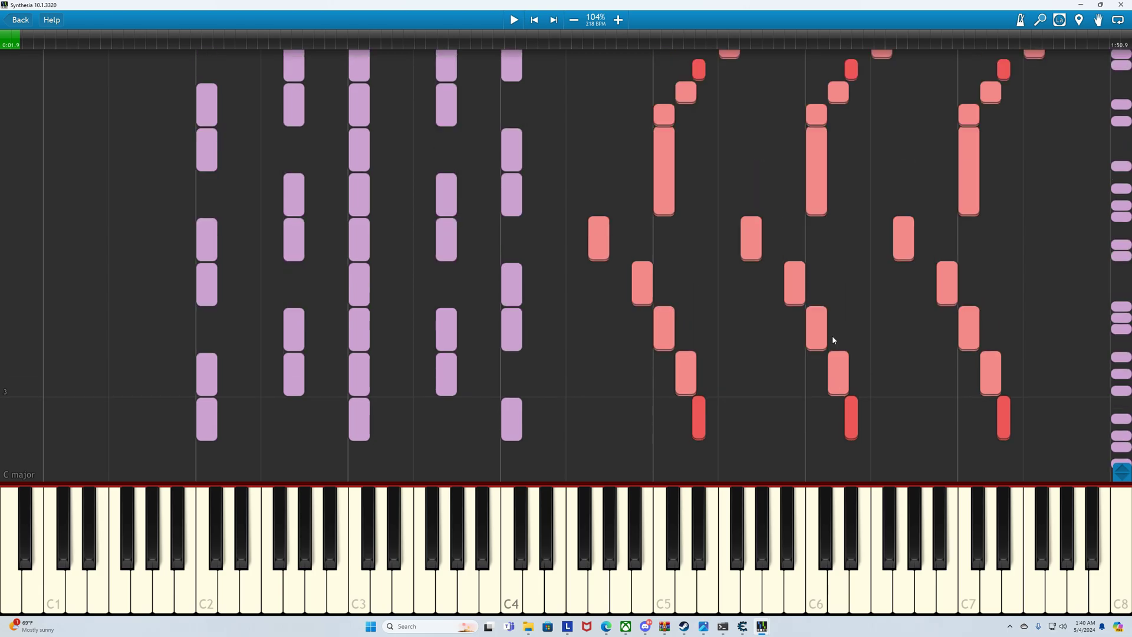
scroll(834, 340, down, 5)
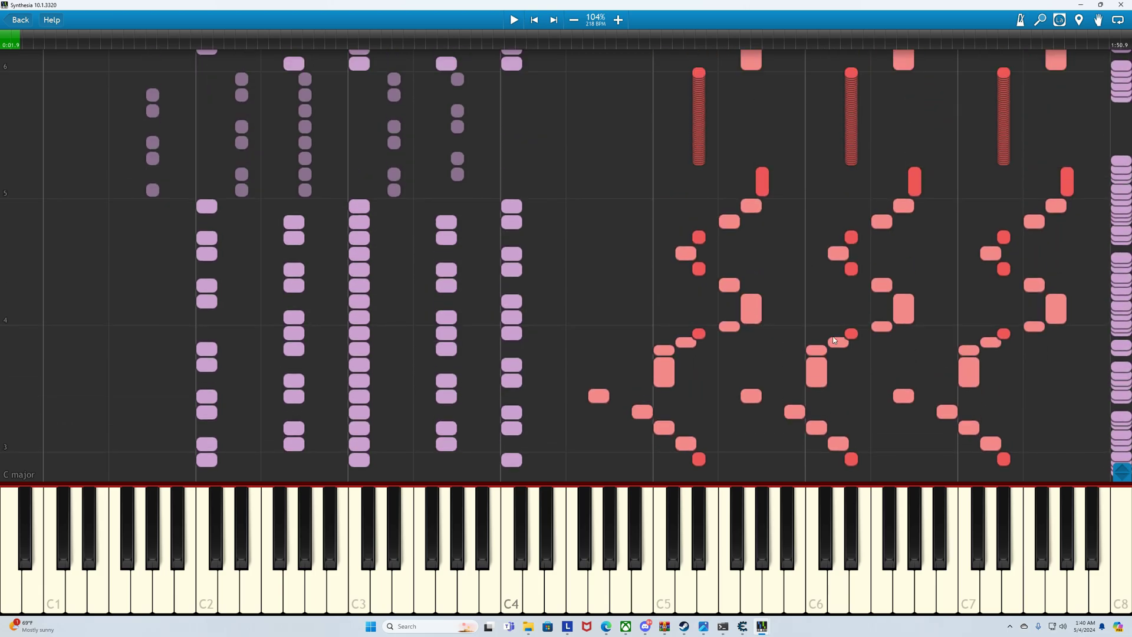
scroll(834, 340, down, 4)
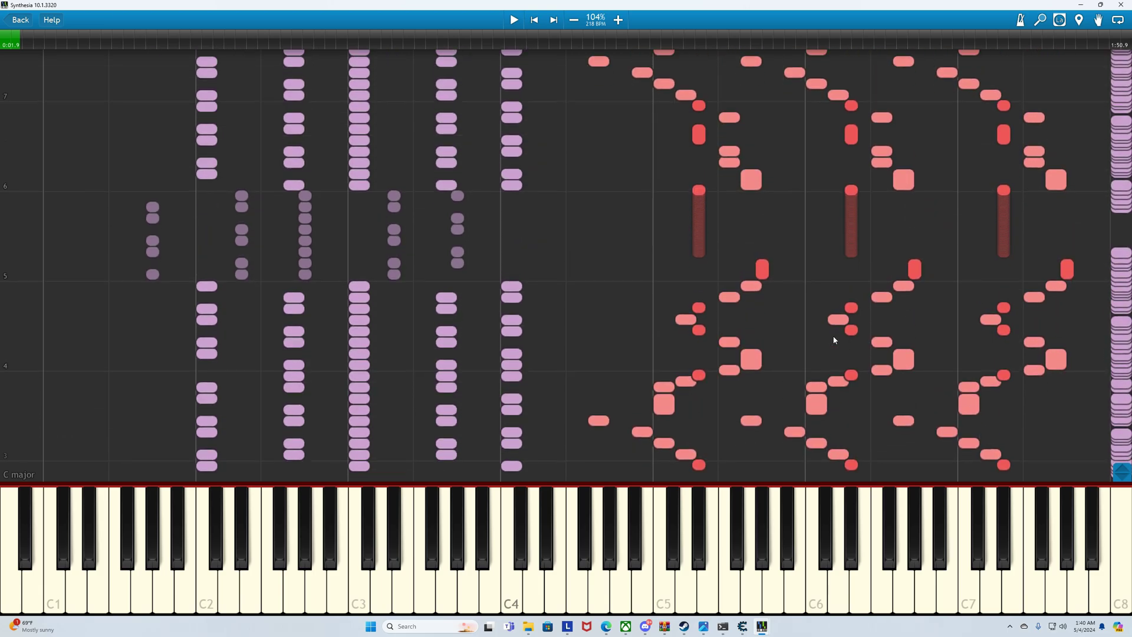
scroll(834, 340, up, 8)
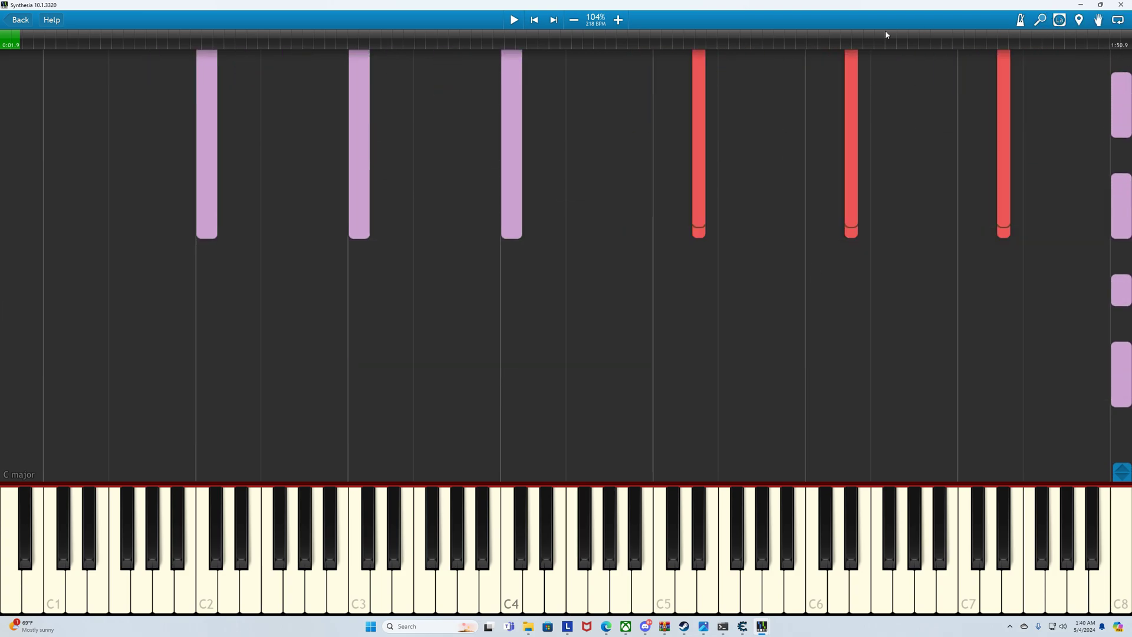
Set playback speed to 100% (210 BPM) and rewind the song to its start
click(570, 22)
click(569, 23)
click(570, 24)
click(619, 21)
click(619, 21)
click(619, 20)
click(619, 21)
click(619, 21)
click(619, 21)
click(619, 21)
click(619, 21)
click(619, 20)
click(619, 21)
drag(537, 118, 561, 183)
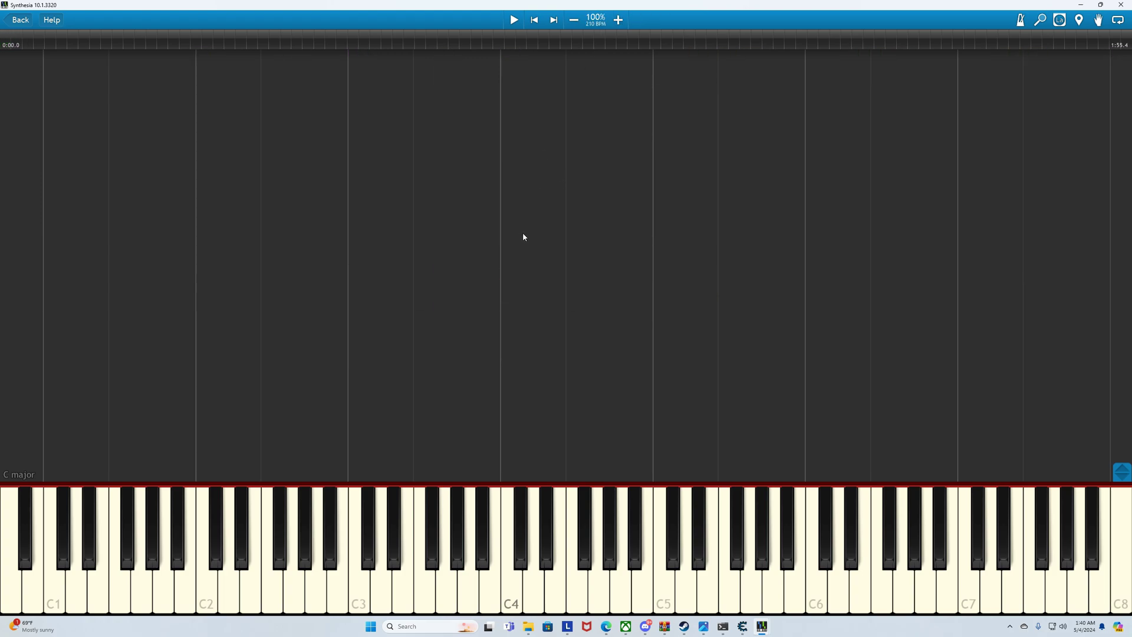
Edit the ffmpeg command: pipe path async:\\.\pipe\synthesiaframedump and frame size 2560x1369
click(723, 626)
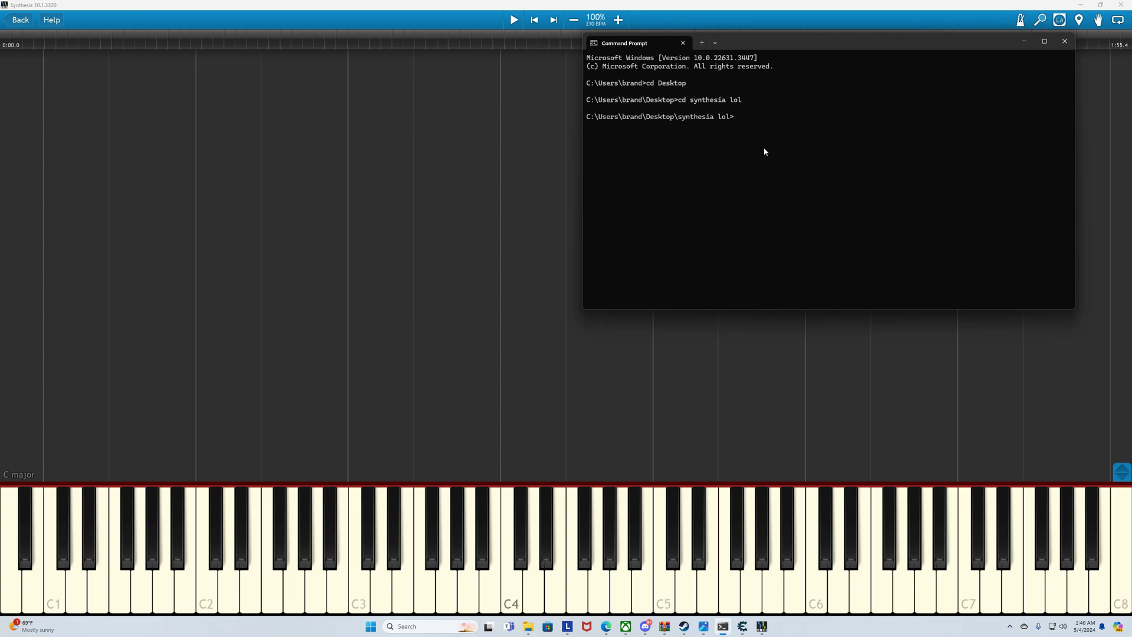
text(ffmpeg -r 60 -f rawvideo -s 1920x1017 -pixel_format rgb32 -i "async:\.\pipe\synthesiaframedump" -c:v h264 -qp 0 -vf vflip synthesiaFFMPEG.mp4)
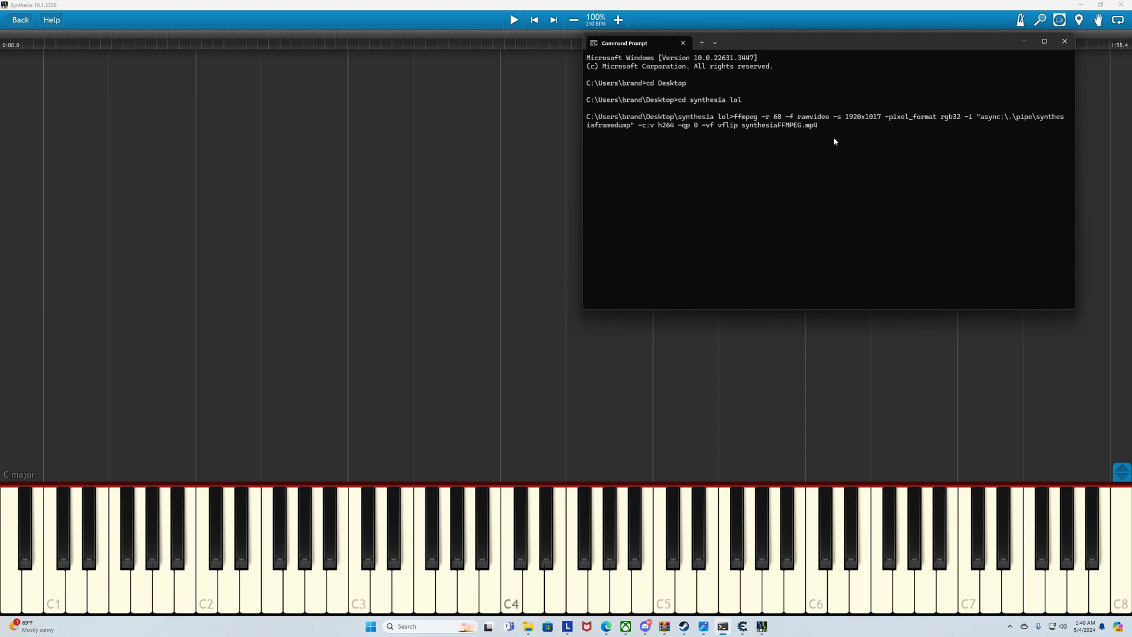
text(\)
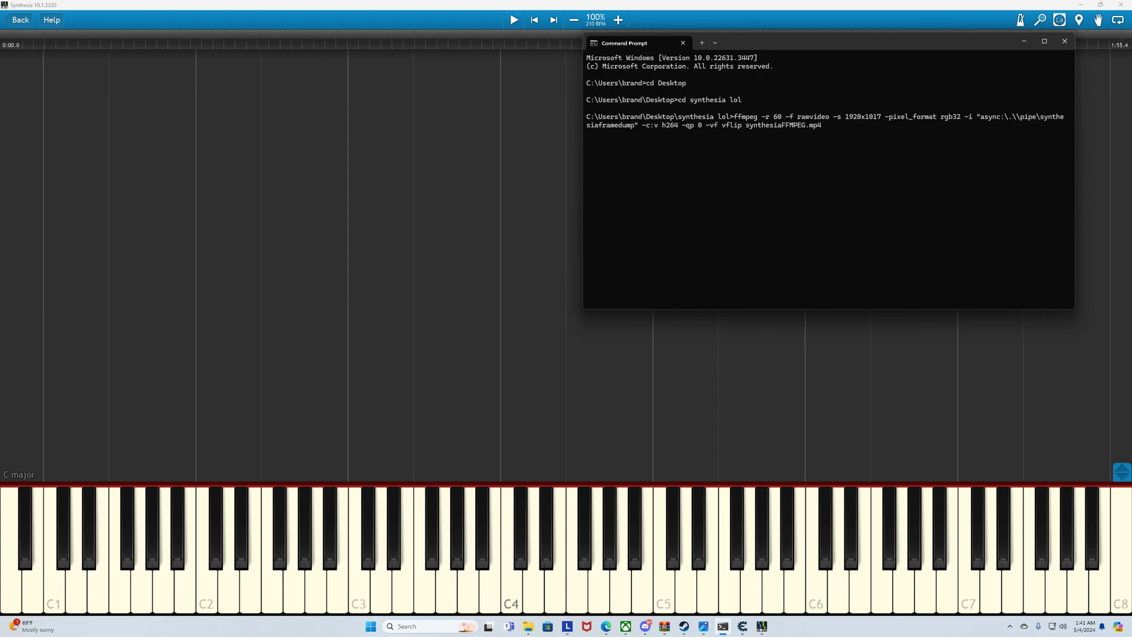
key(BackSpace)
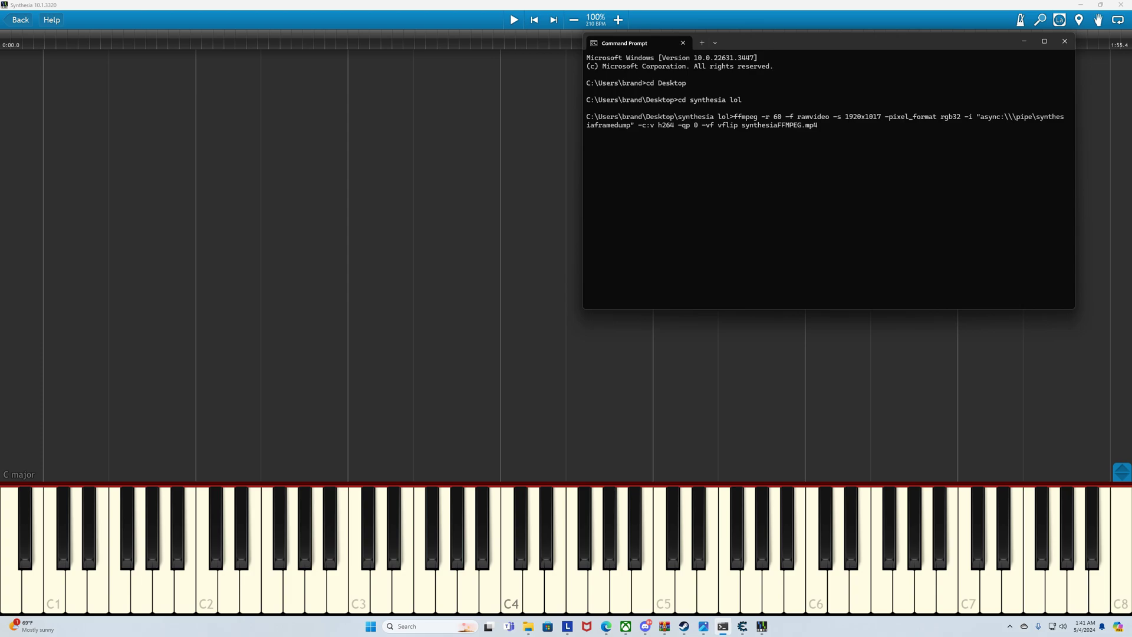
text(.)
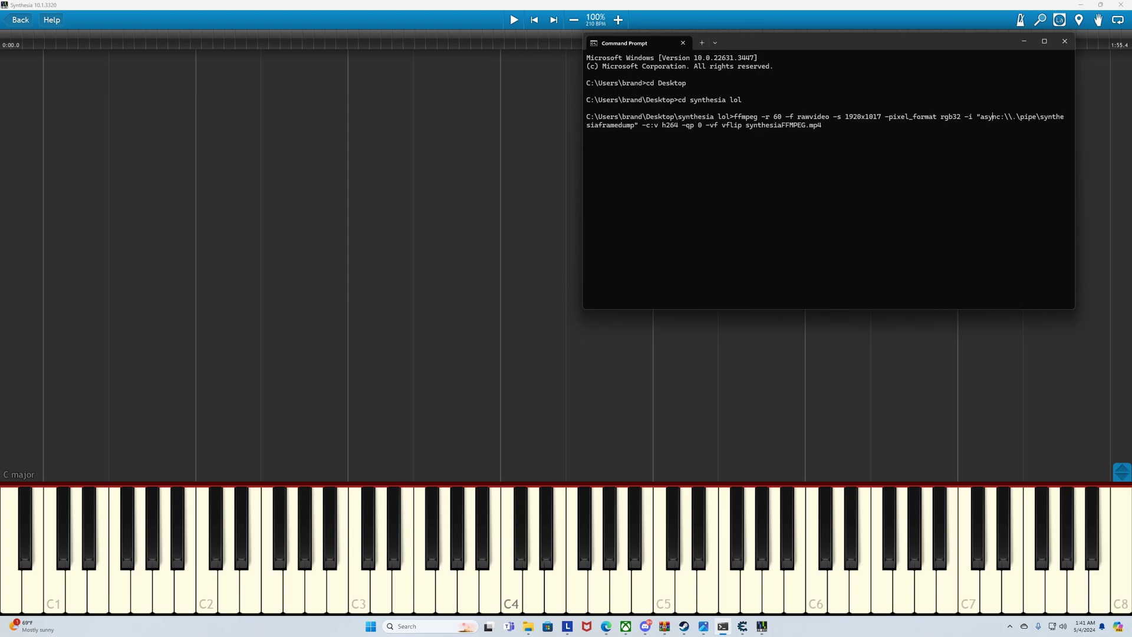
key(BackSpace)
key(BackSpace)
key(BackSpace)
key(BackSpace)
key(BackSpace)
key(BackSpace)
key(BackSpace)
key(BackSpace)
key(BackSpace)
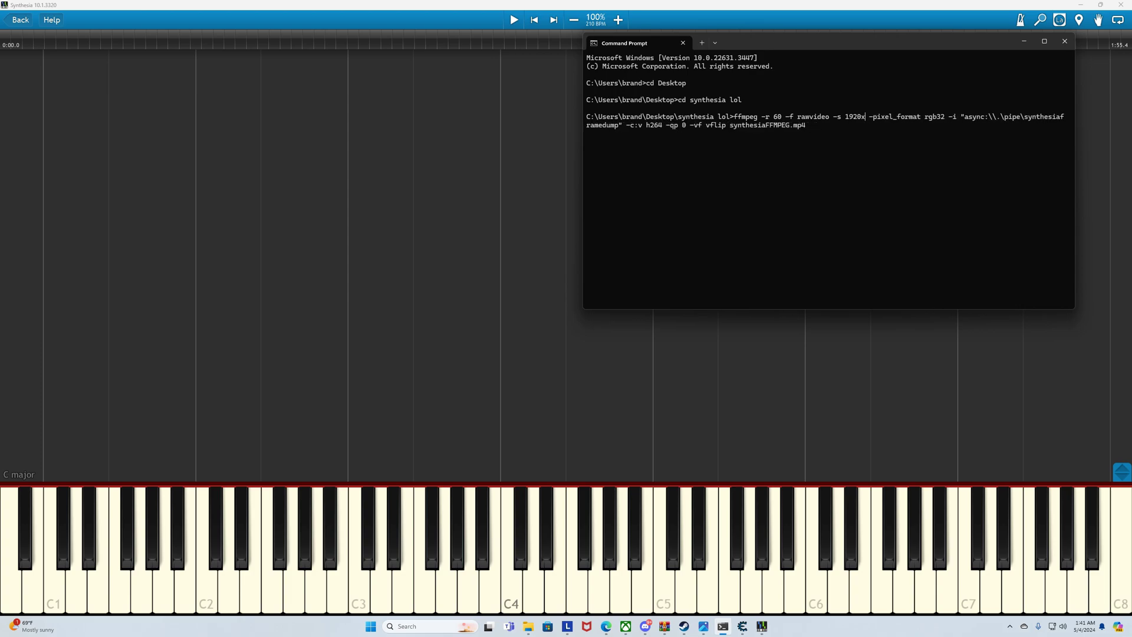
text(2560x13)
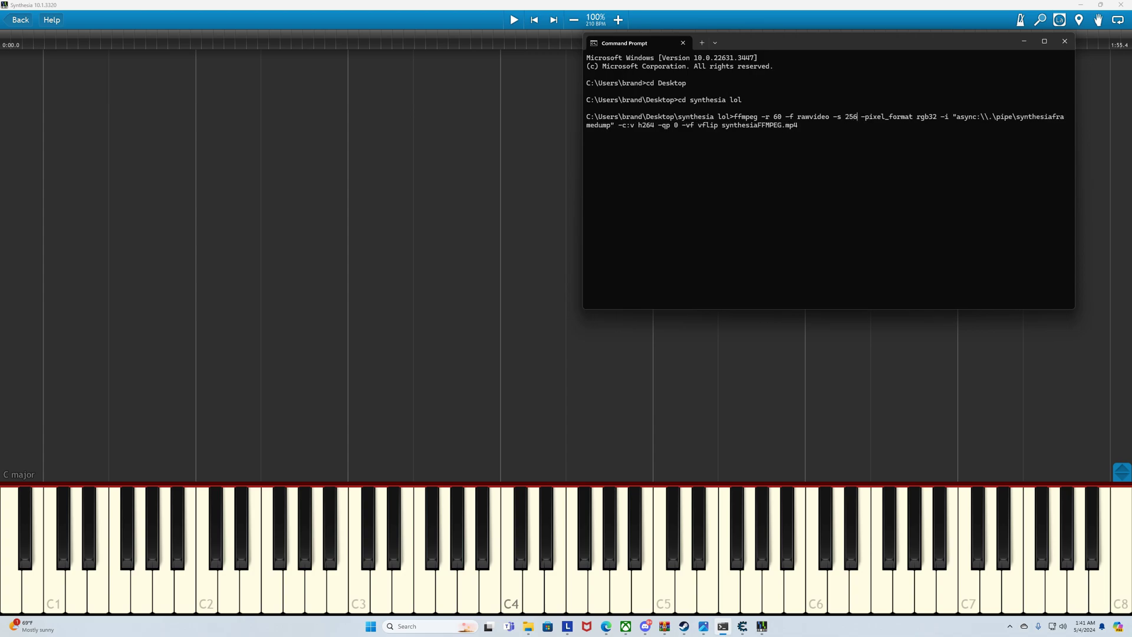
text(69)
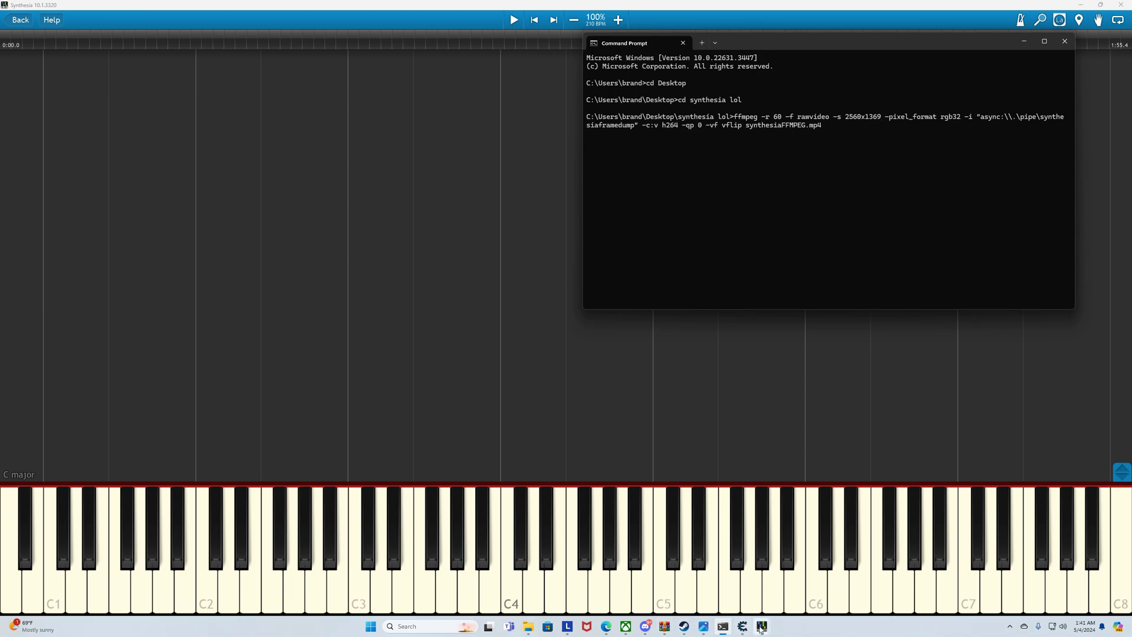
Bring up the synthesiaframedump console from the taskbar to check it, then minimize it
mouse_move(761, 628)
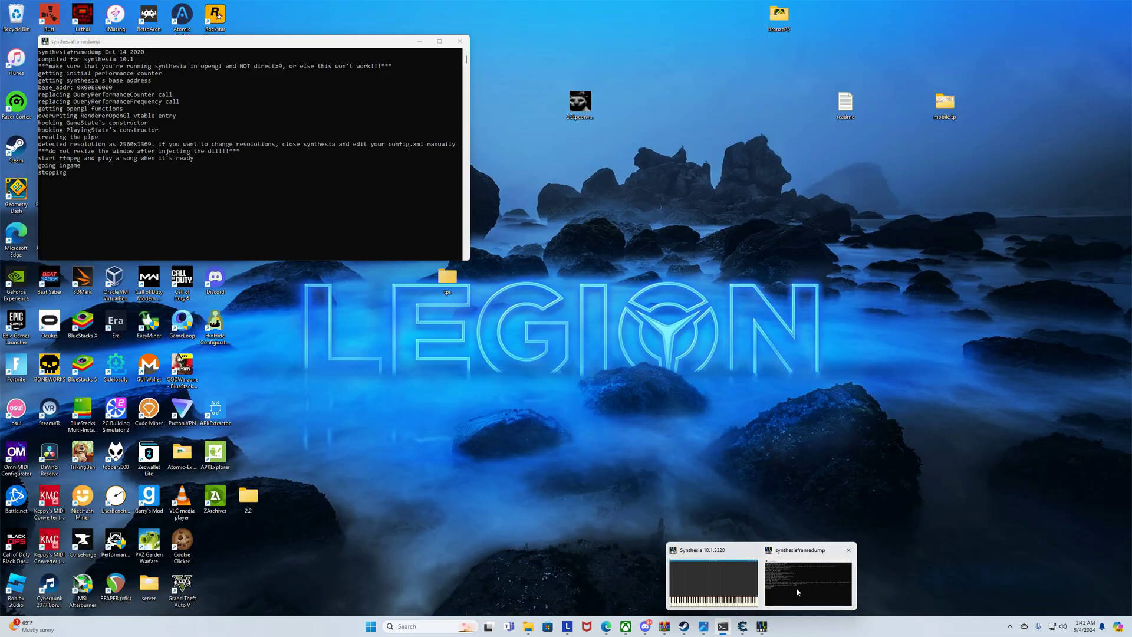
click(796, 587)
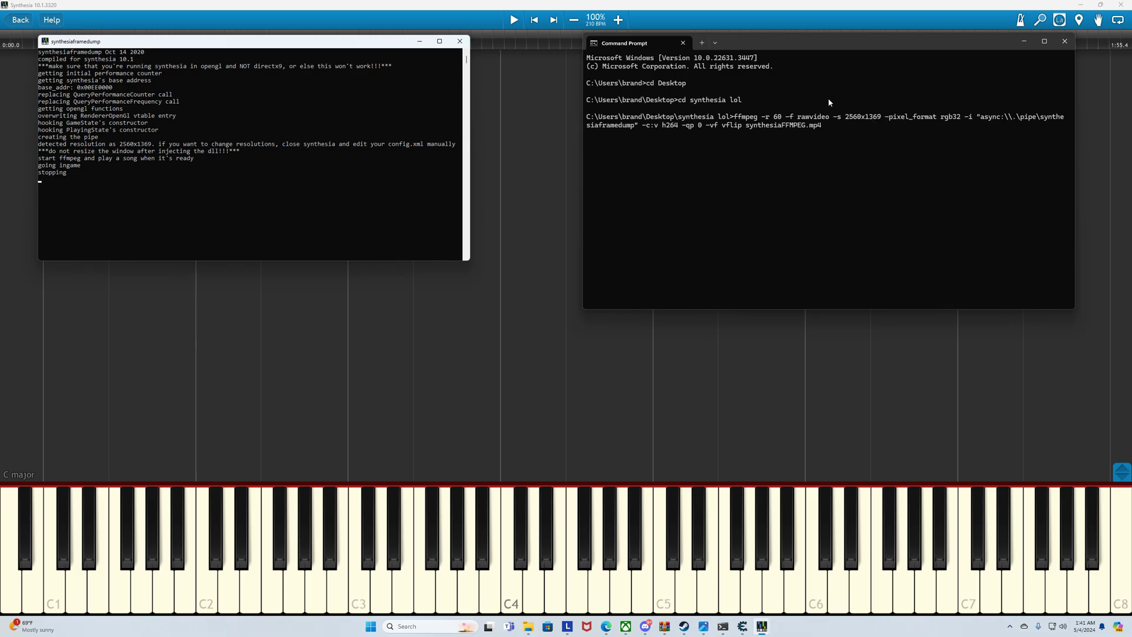
click(419, 41)
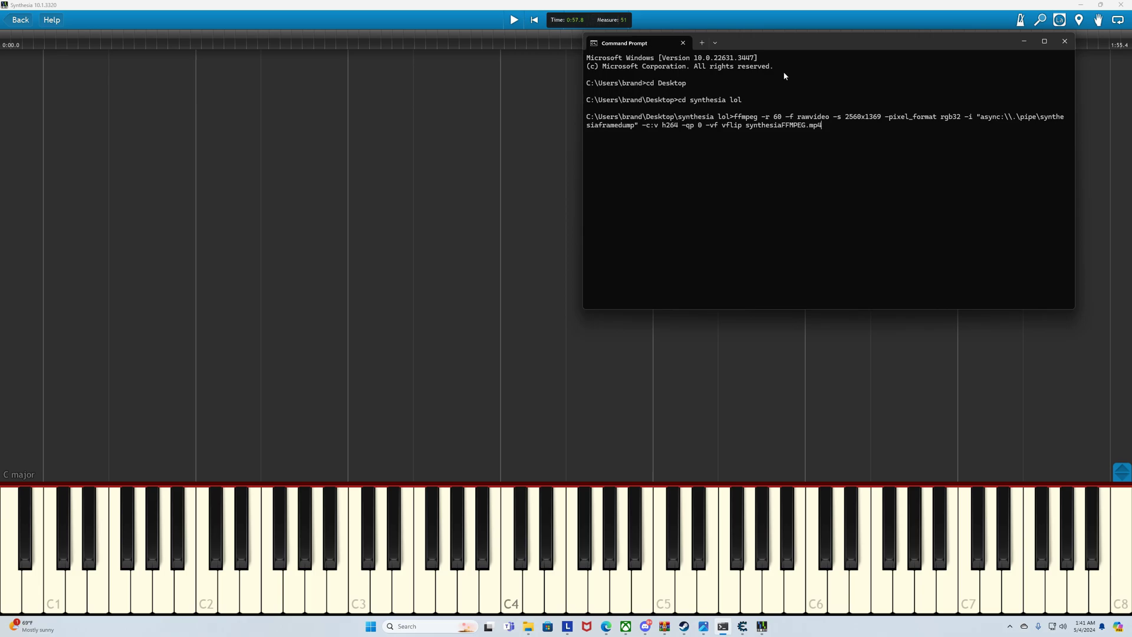
Run the ffmpeg capture, play the song, check both consoles, then return to the song settings
key(Return)
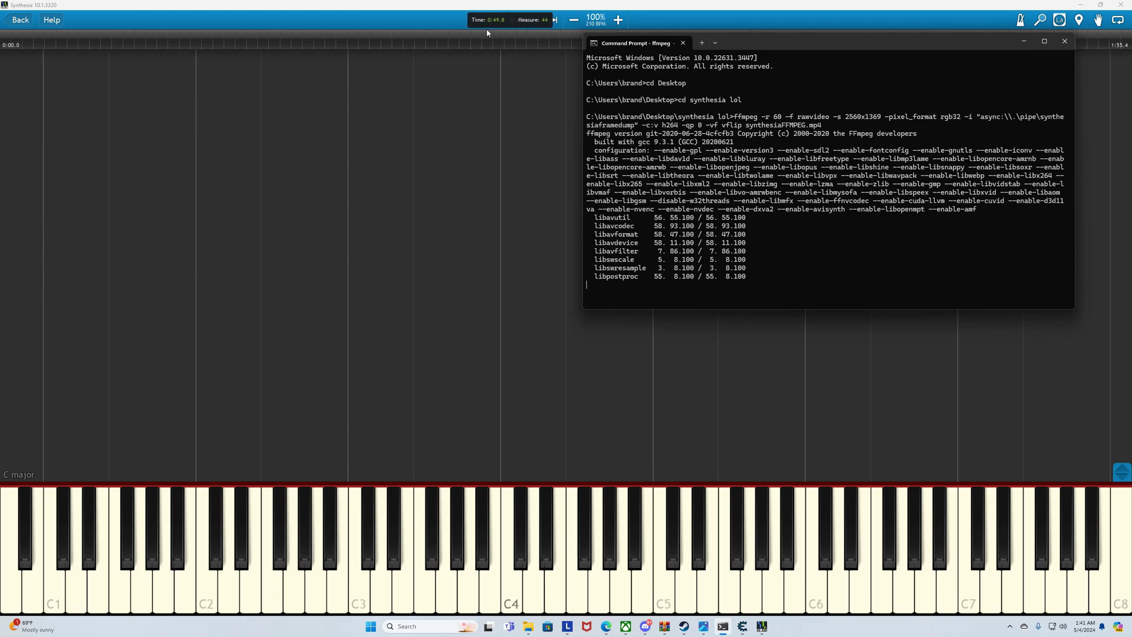
click(513, 20)
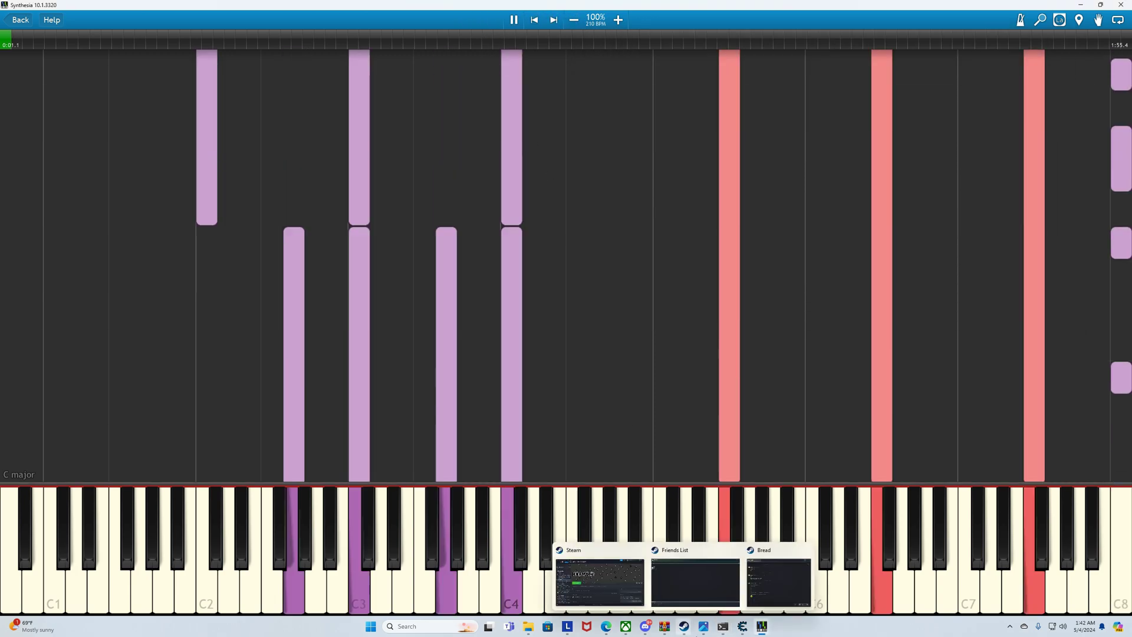
mouse_move(763, 626)
click(784, 592)
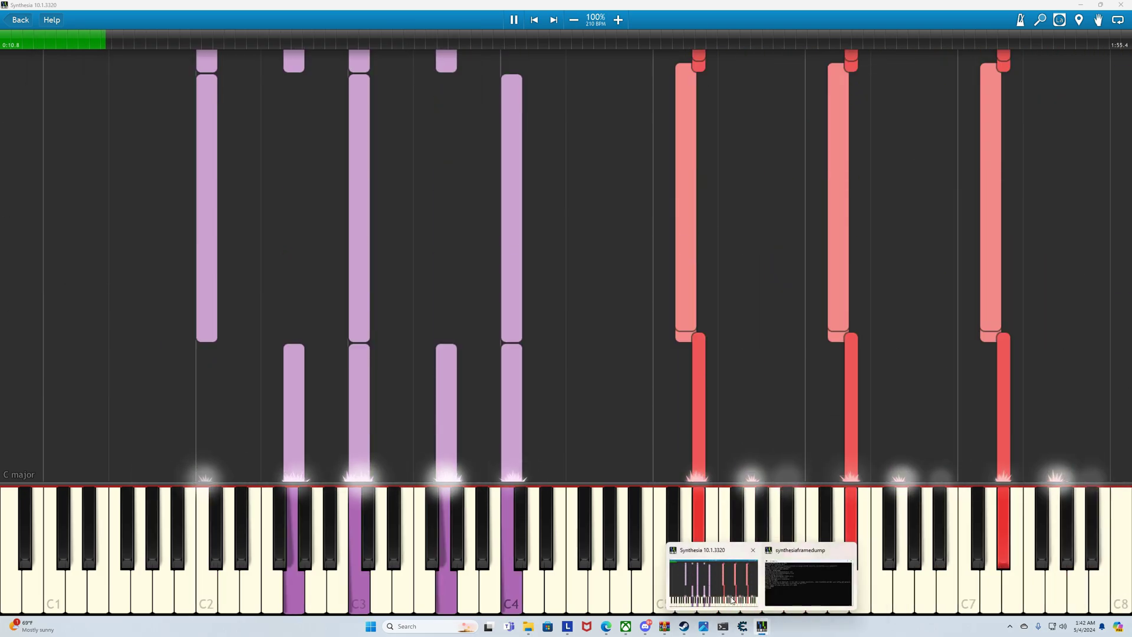
mouse_move(723, 626)
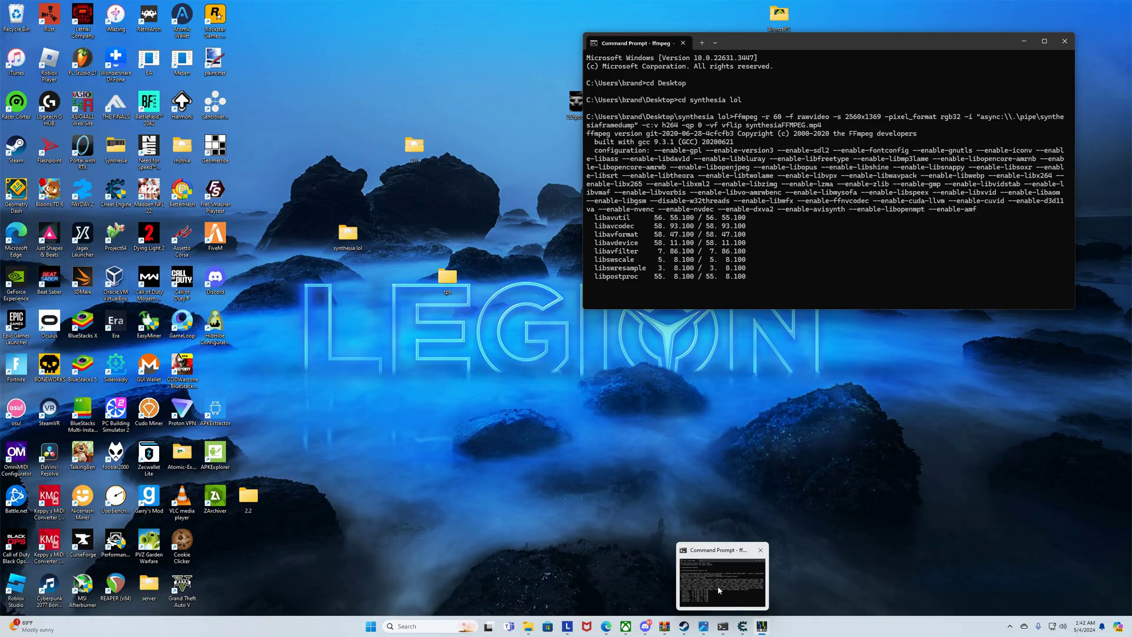
click(718, 589)
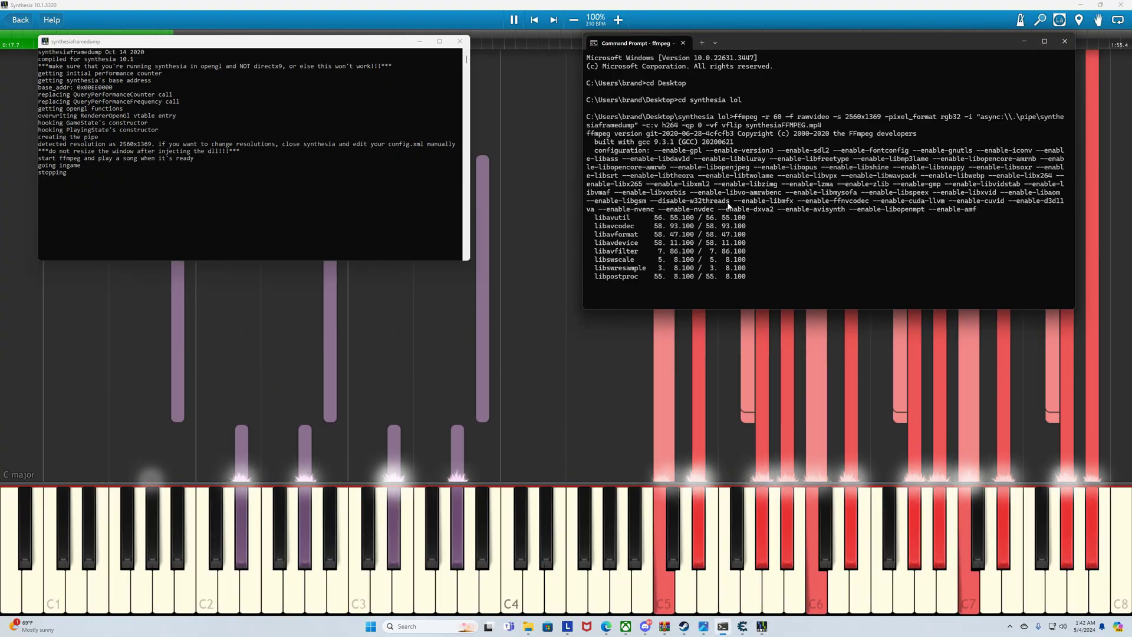
click(540, 313)
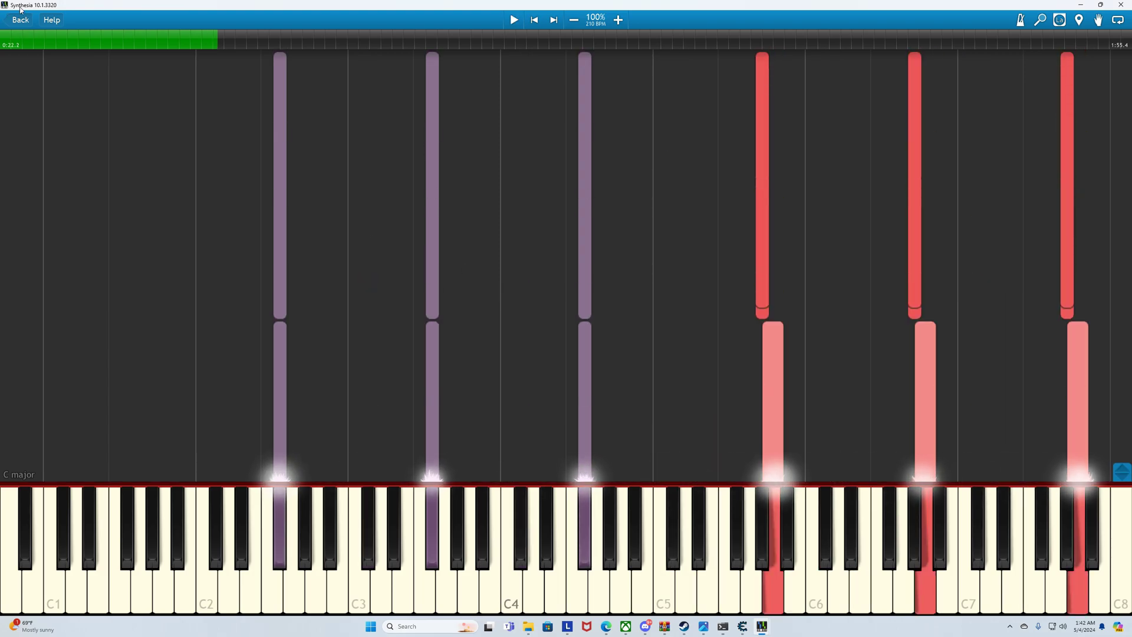
click(20, 19)
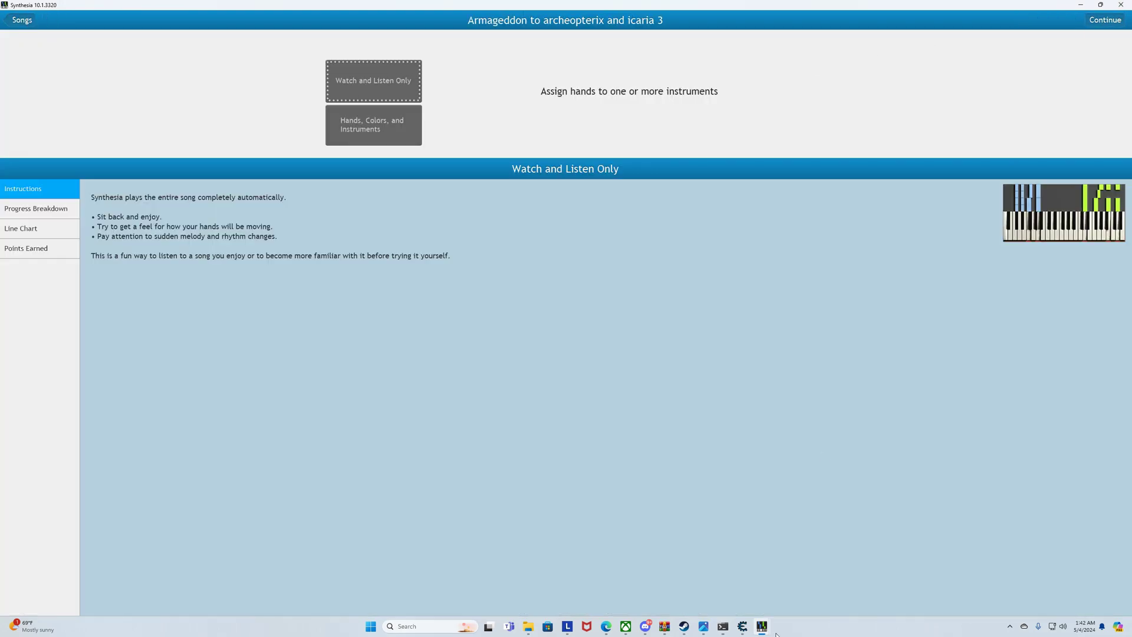
Close the ffmpeg Command Prompt window and open Windows search
click(723, 583)
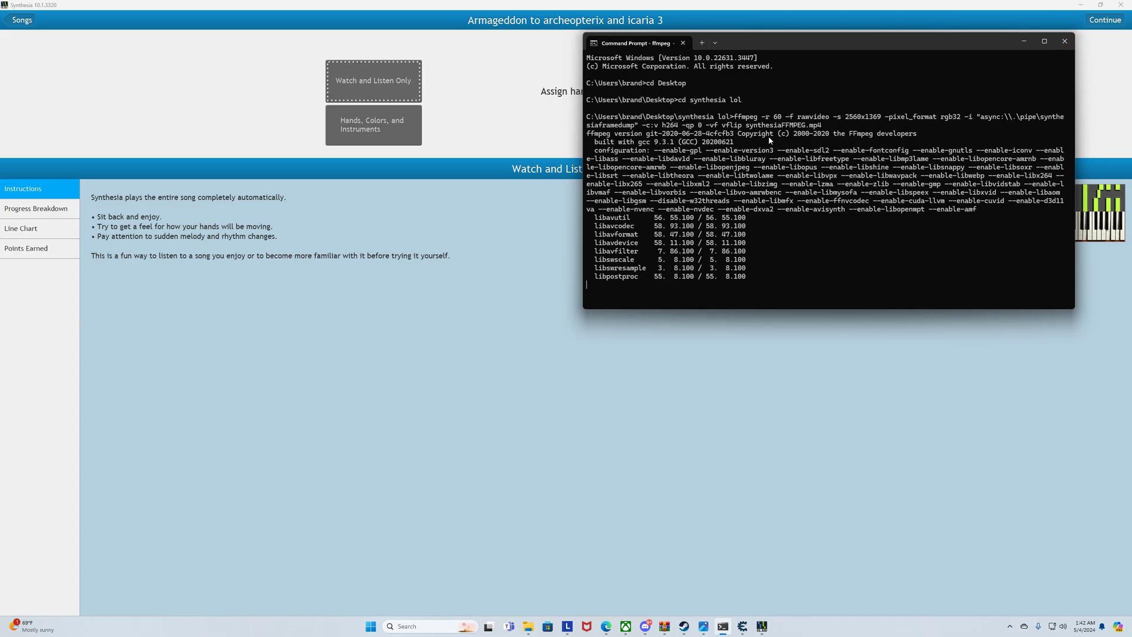
click(1064, 42)
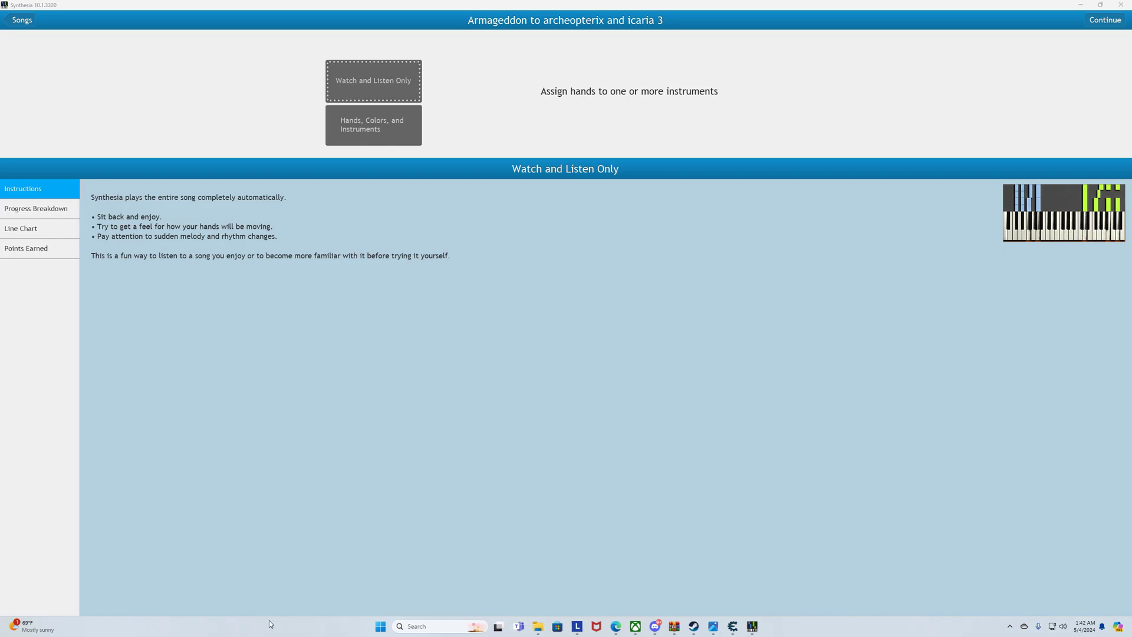
click(435, 626)
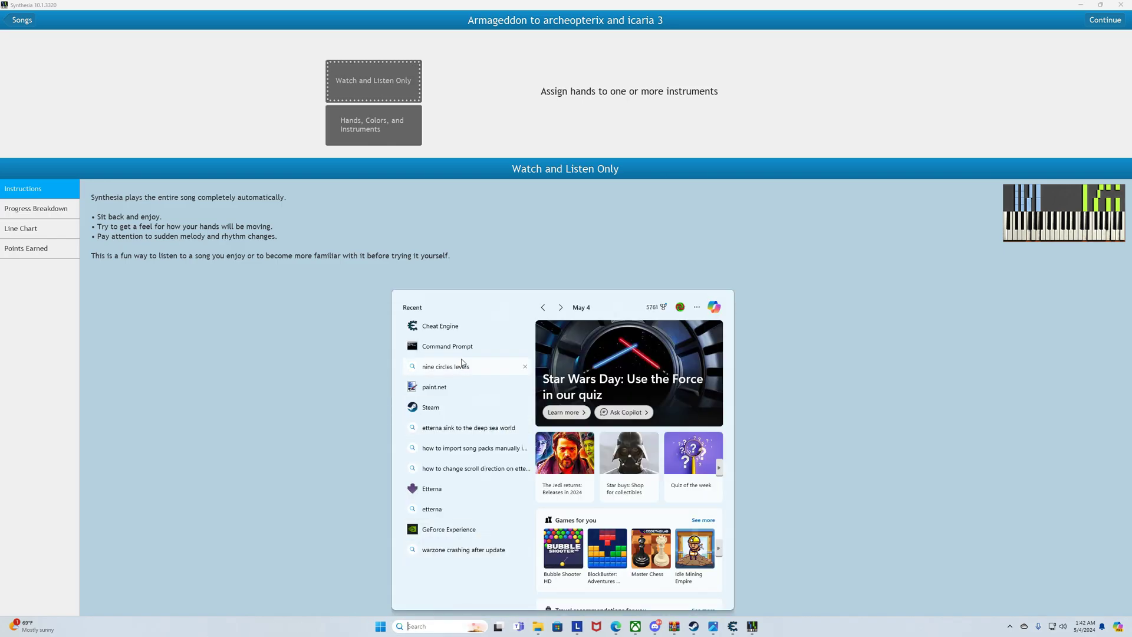
Open a new Command Prompt and change into the Desktop's synthesia lol folder
click(462, 346)
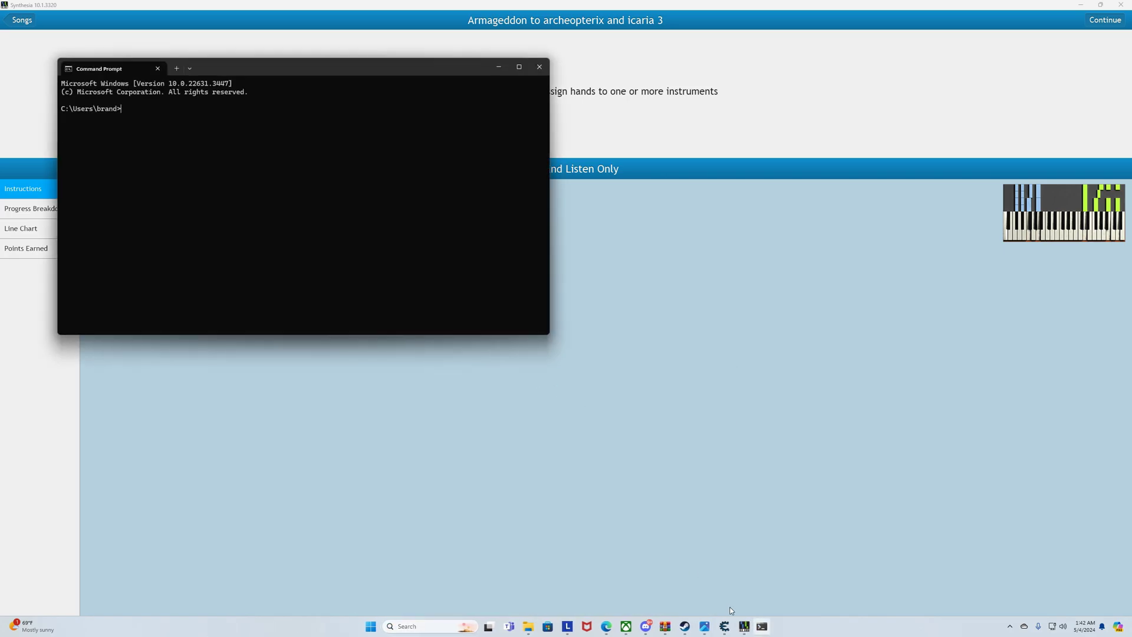
text(cd Desktop)
key(Return)
text(c)
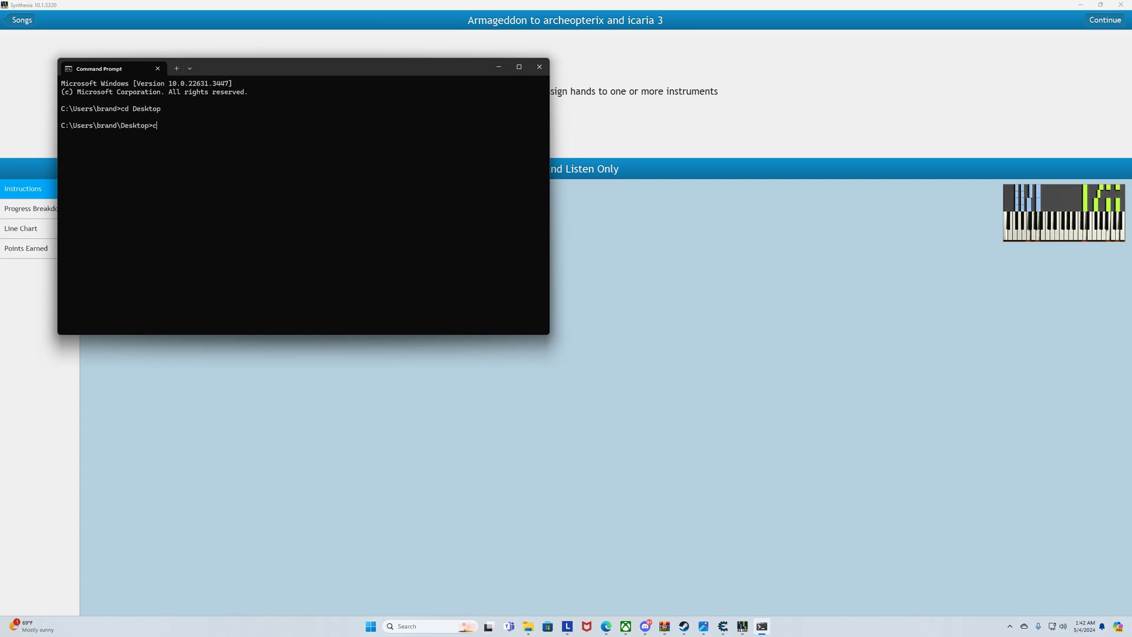
text(d synthesia lol)
key(Return)
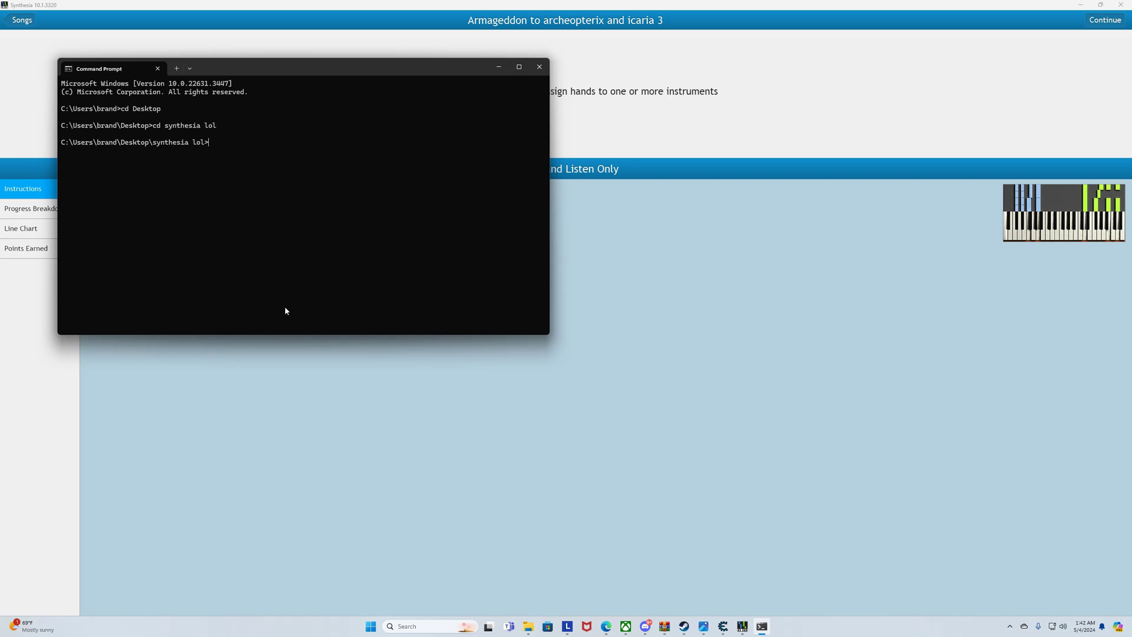
Paste the ffmpeg capture command, fix the pipe backslash, and set the frame size to 2560x1369
text(ffmpeg -r 60 -f rawvideo -s 1920x1017 -pixel_format rgb32 -i "async:\.\pipe\synthesiaframedump" -c:v h264 -qp 0 -vf vflip synthesiaFFMPEG.mp4)
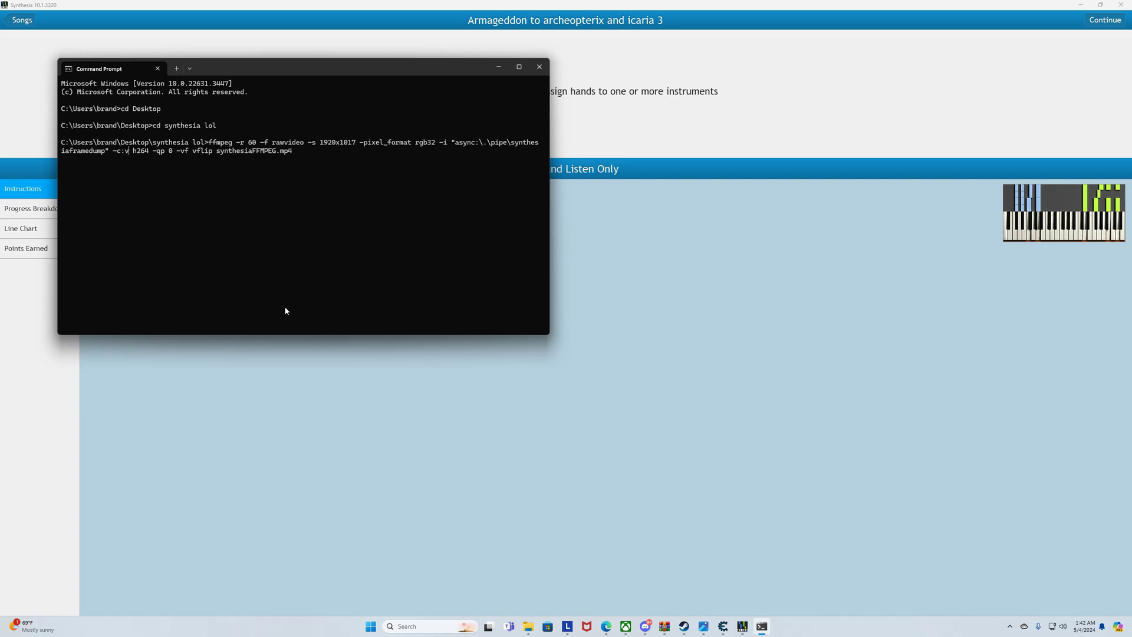
text(\)
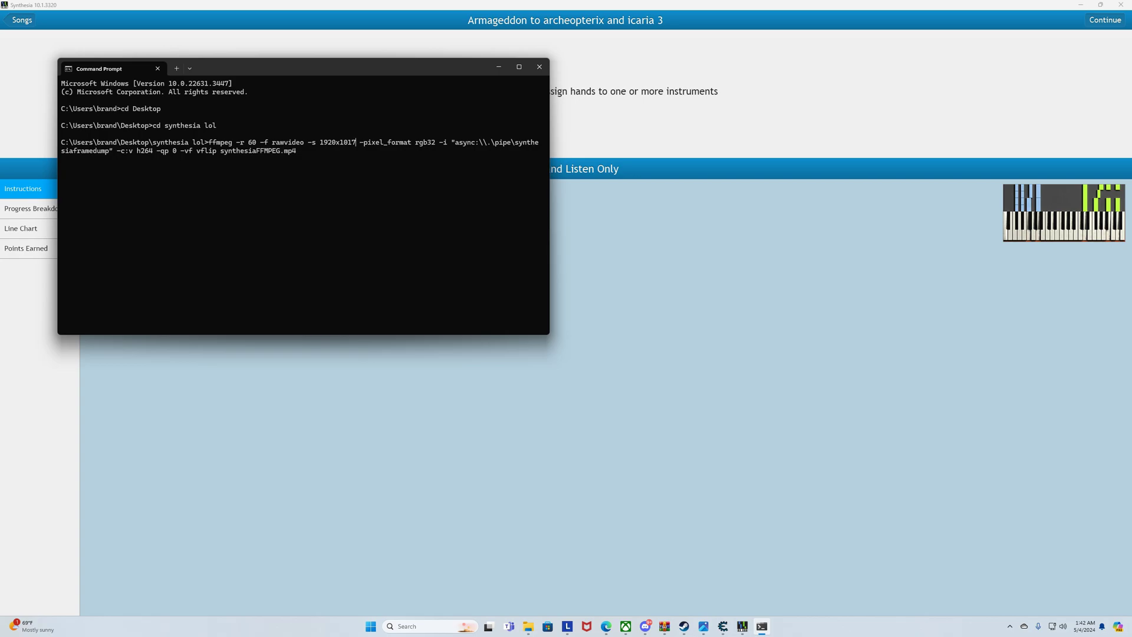
key(BackSpace)
key(BackSpace)
key(BackSpace)
key(BackSpace)
key(BackSpace)
key(BackSpace)
key(BackSpace)
key(BackSpace)
key(BackSpace)
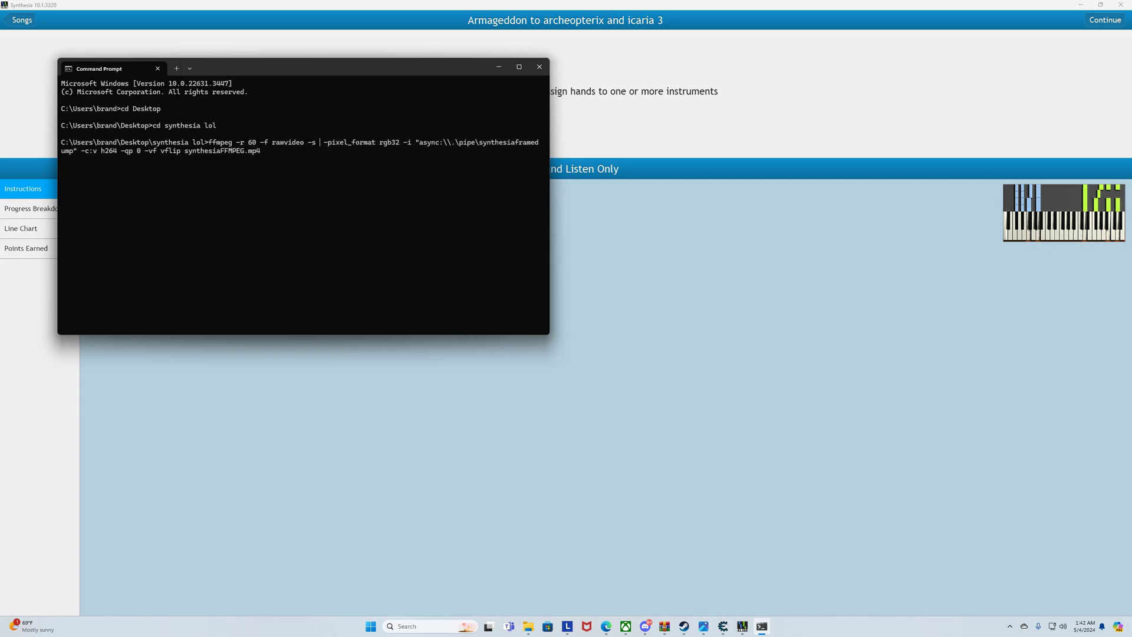
text(2560x132)
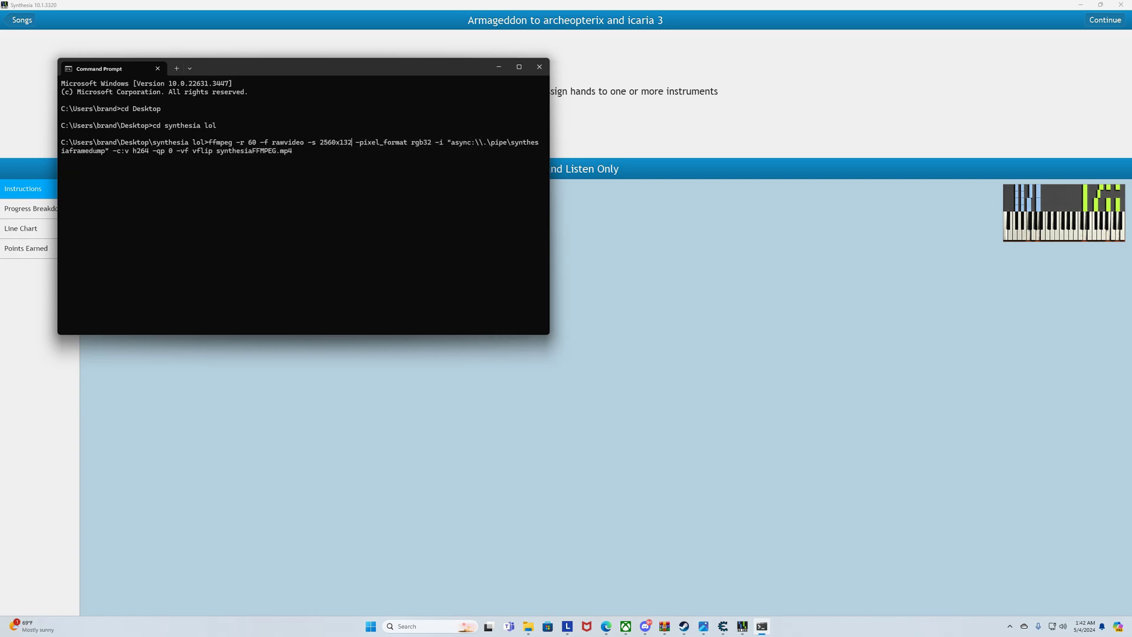
text(69)
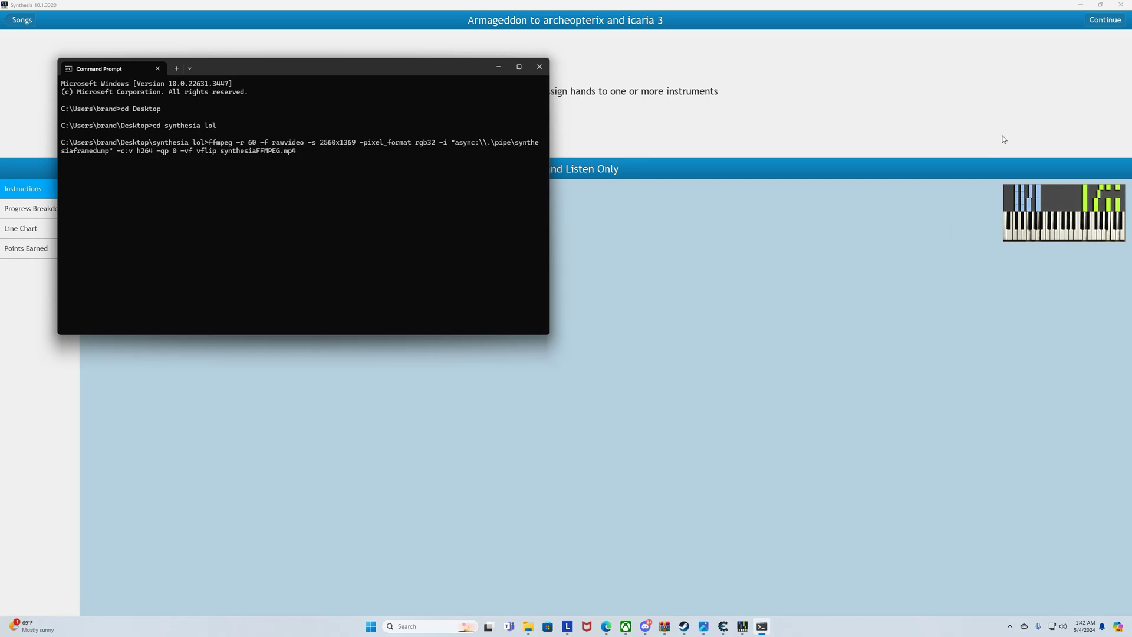
click(1101, 20)
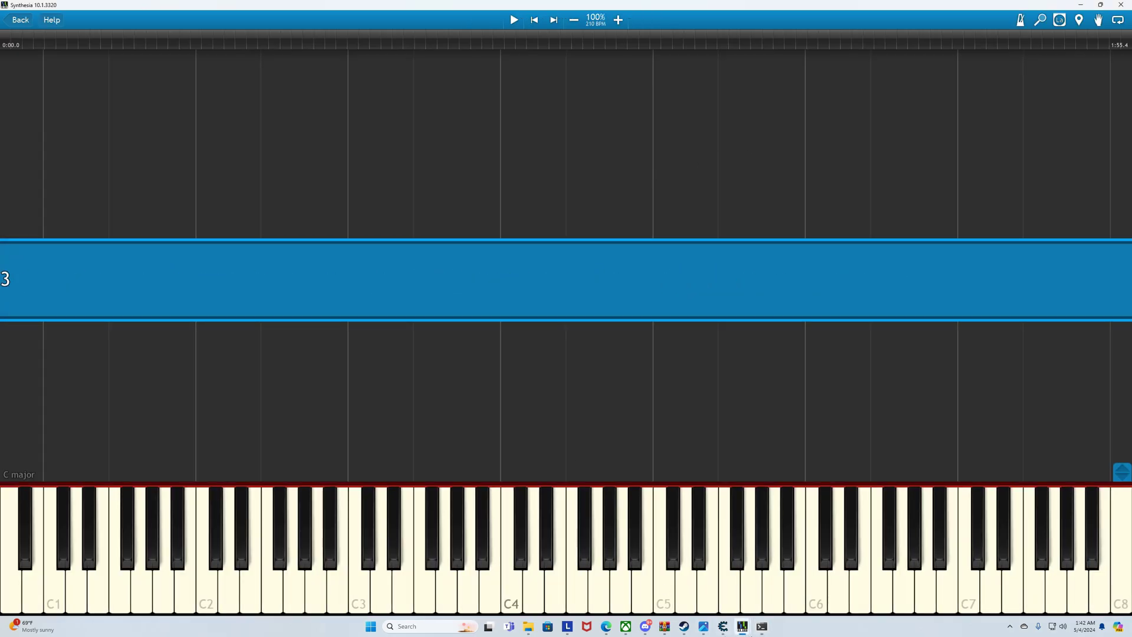
Run the ffmpeg capture command, then paste and run the 1920x1017 variant
click(762, 626)
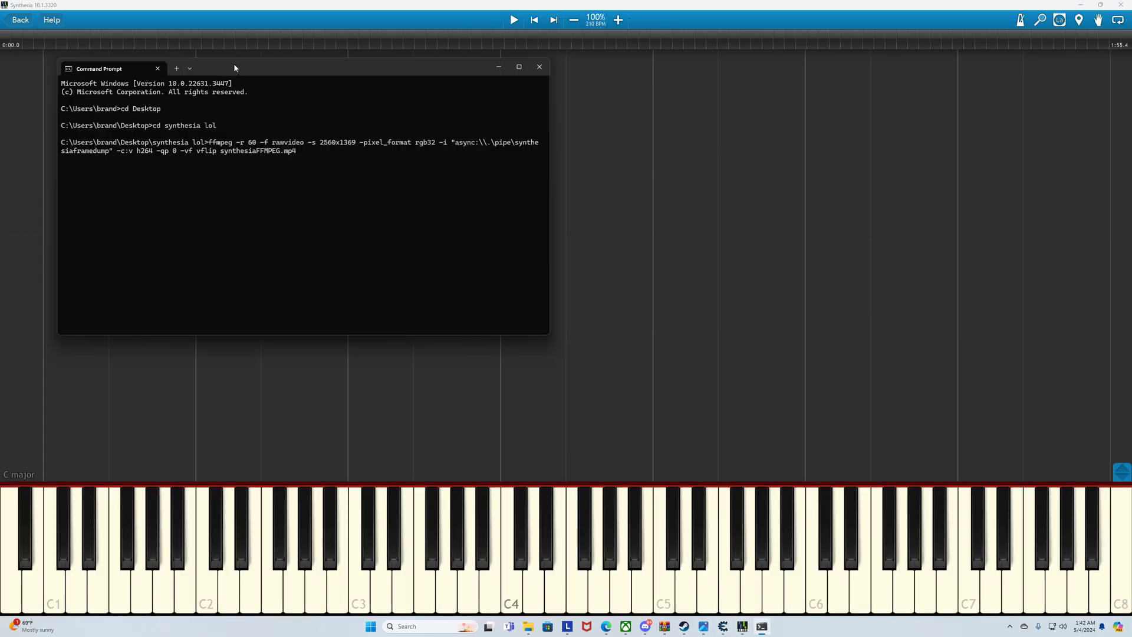
key(Return)
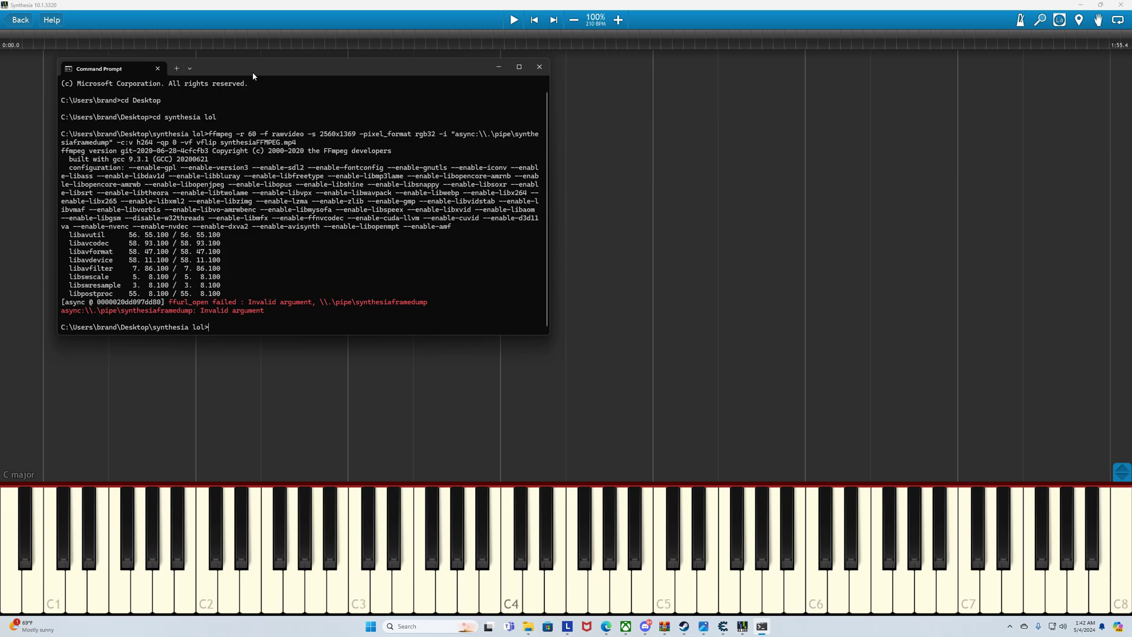
text(as)
key(BackSpace)
key(BackSpace)
text(ffmpeg -r 60 -f rawvideo -s 1920x1017 -pixel_format rgb32 -i "async:\.\pipe\synthesiaframedump" -c:v h264 -qp 0 -vf vflip synthesiaFFMPEG.mp4)
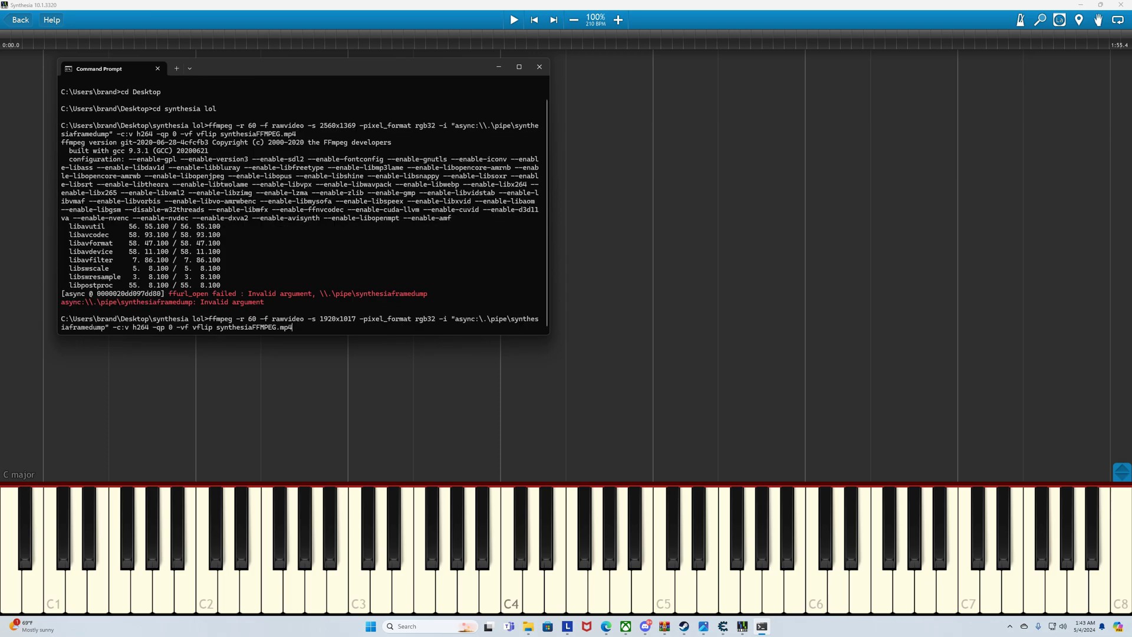
key(Return)
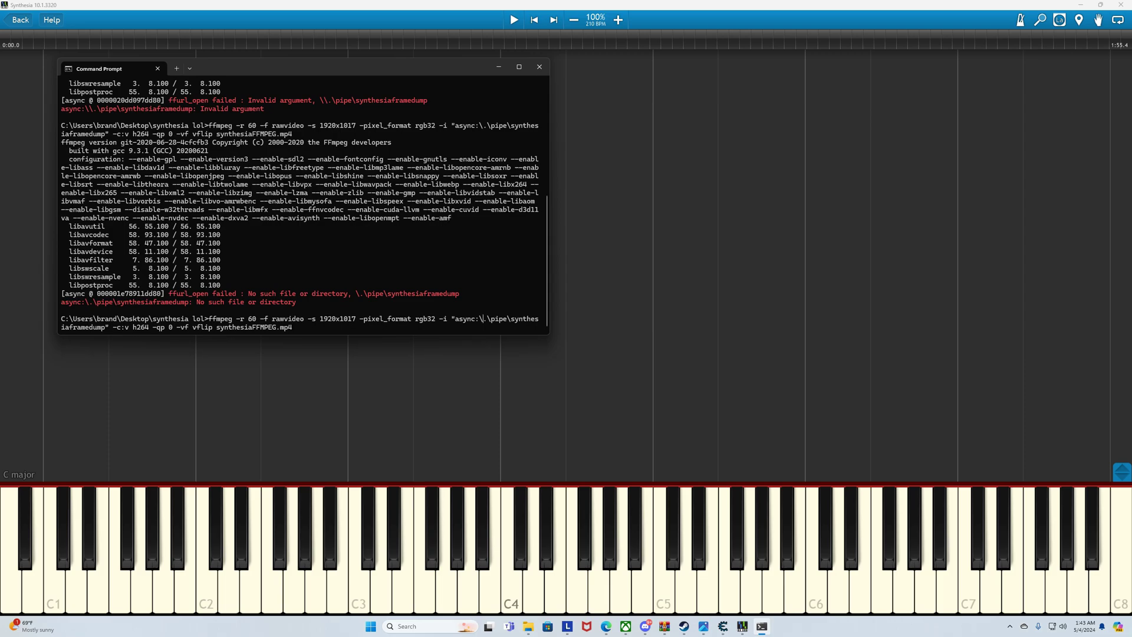
Fix the pipe backslash and rerun the ffmpeg command at 2560x1369
text(\)
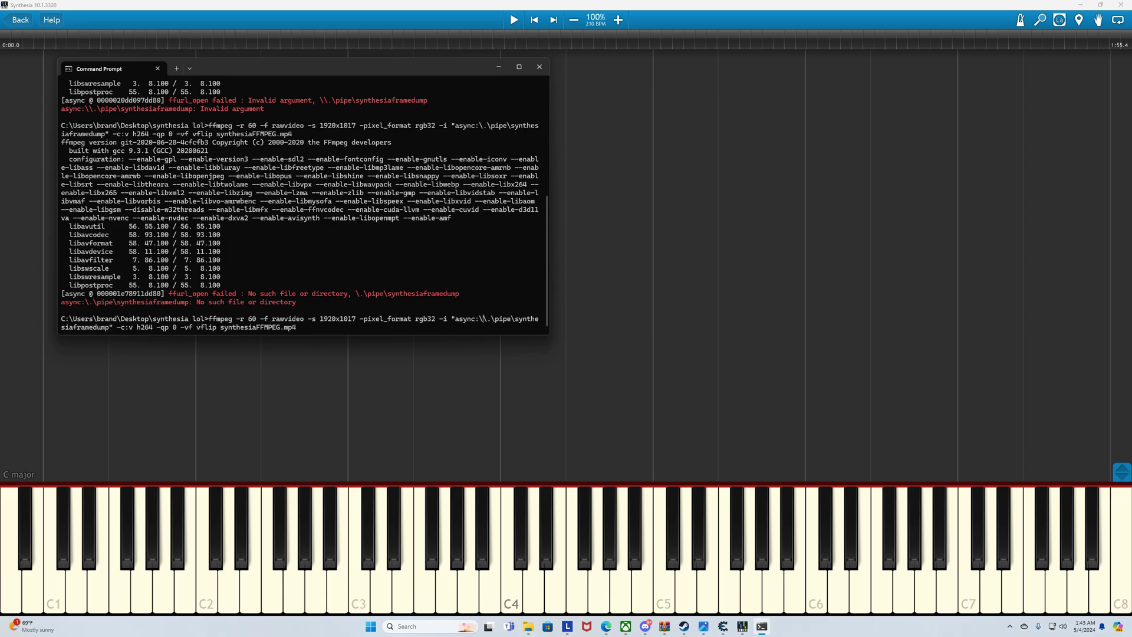
key(BackSpace)
key(BackSpace)
key(BackSpace)
key(BackSpace)
key(BackSpace)
key(BackSpace)
key(BackSpace)
key(BackSpace)
key(BackSpace)
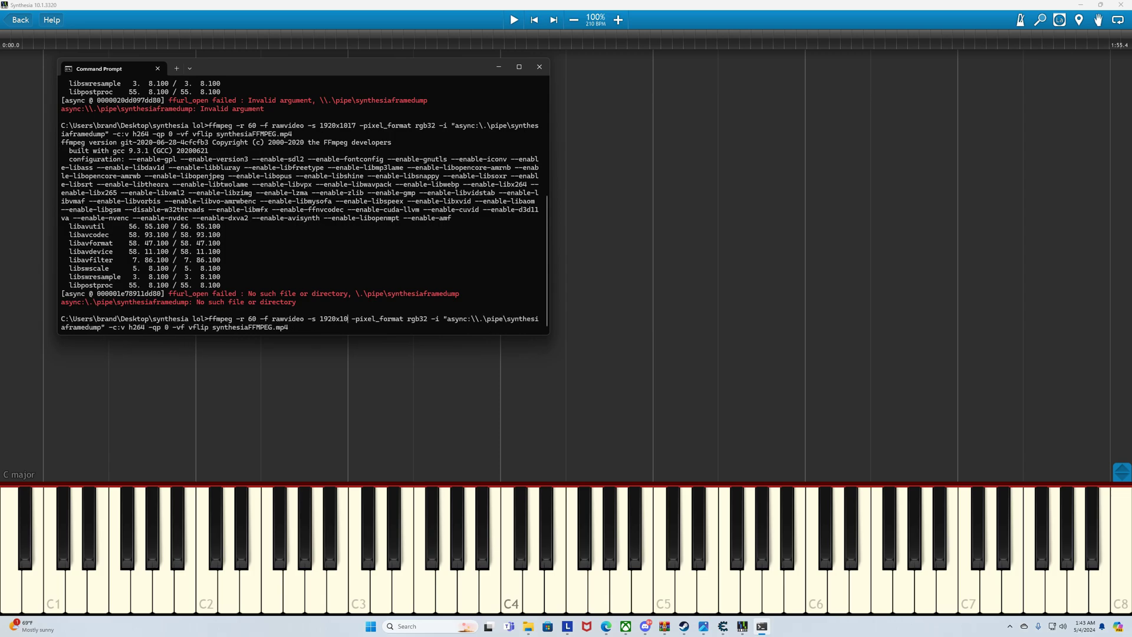
text(2560x13)
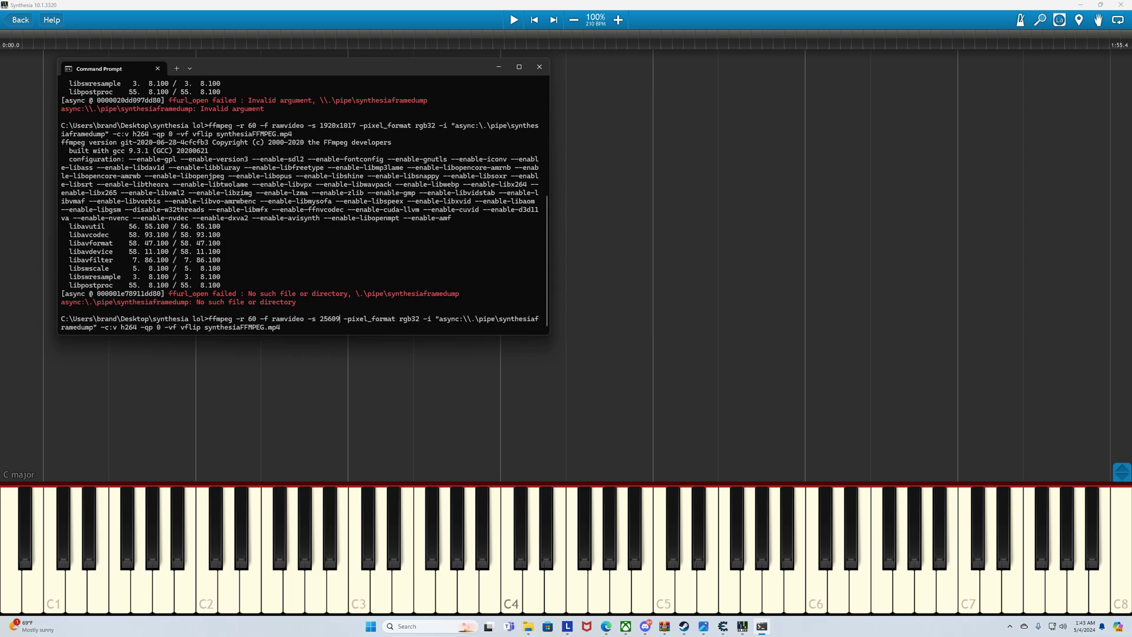
text(69)
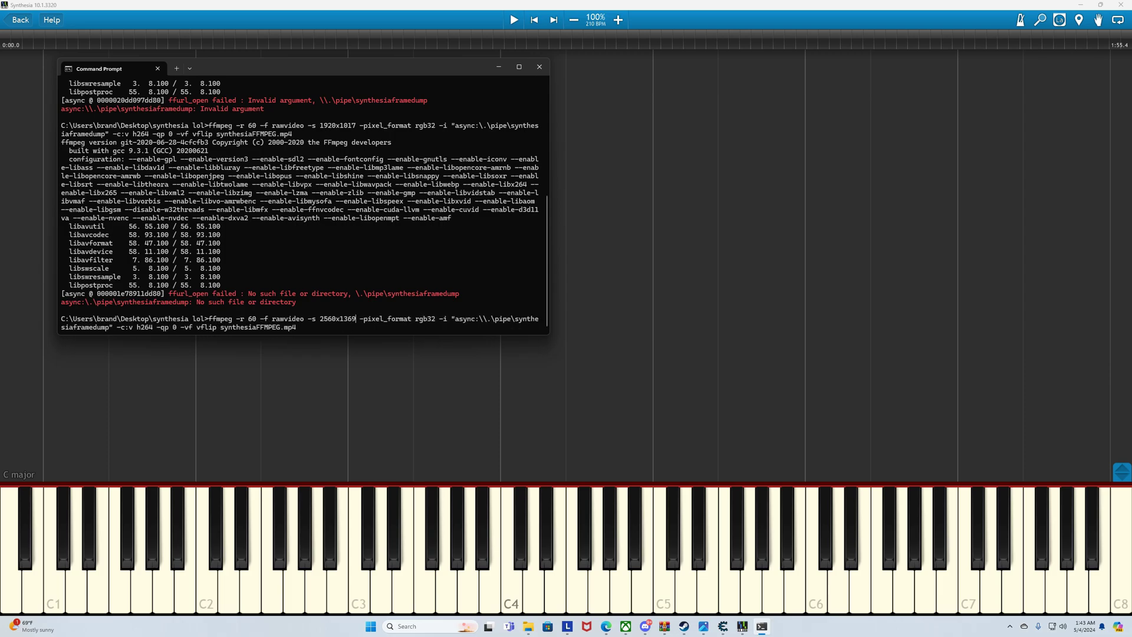
key(Return)
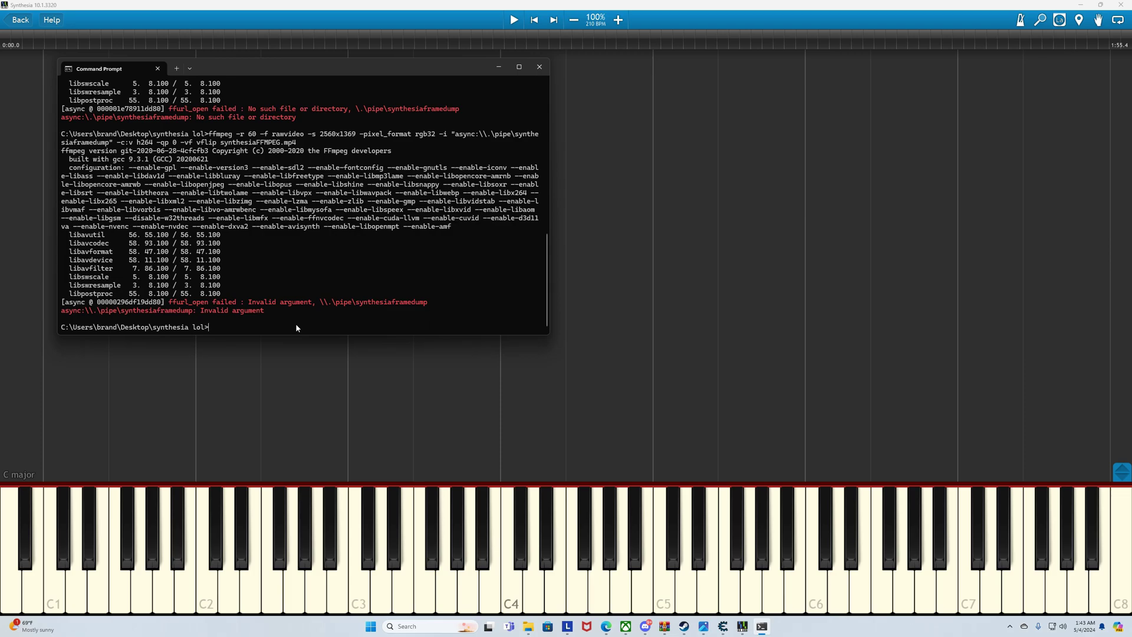
Rerun the recalled ffmpeg command at 2560x1369, then close Command Prompt and Synthesia
scroll(283, 318, up, 4)
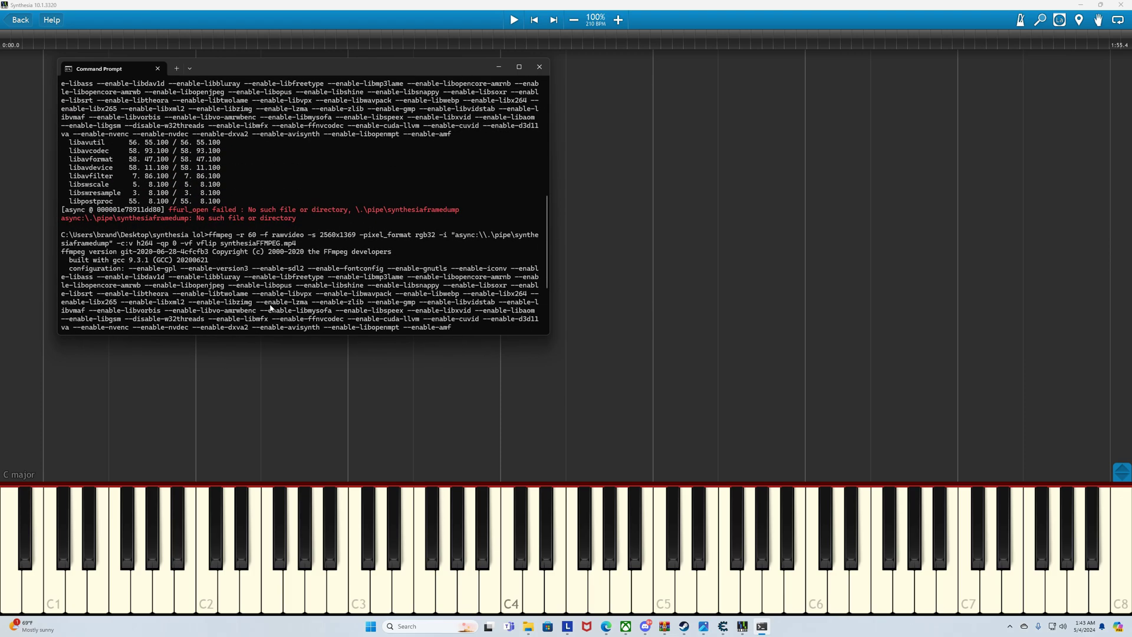
scroll(270, 307, up, 4)
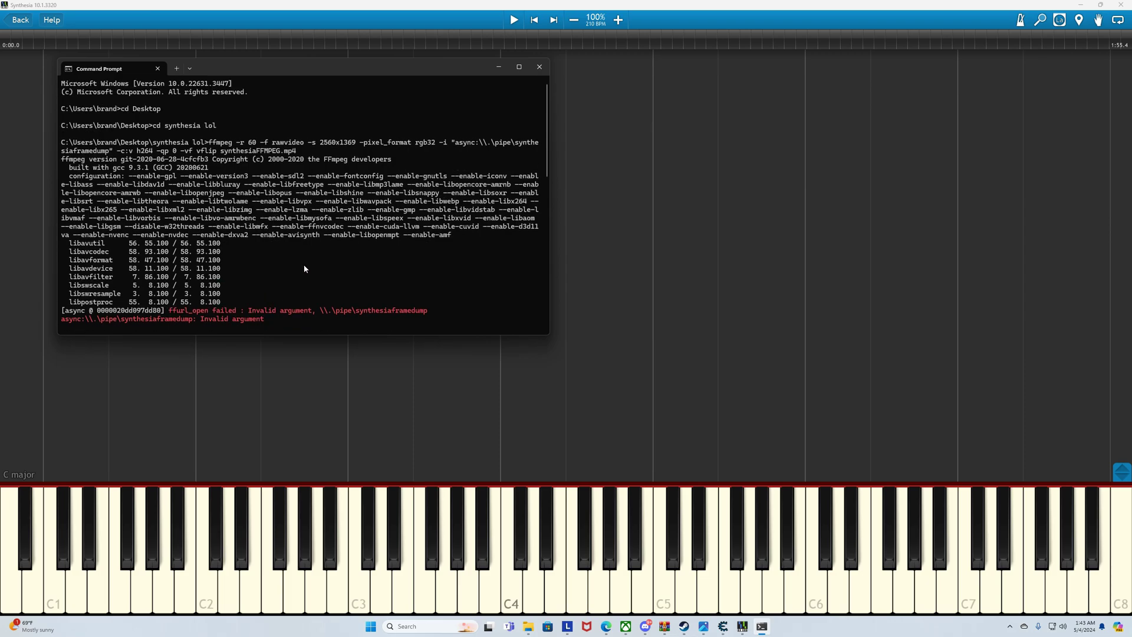
scroll(304, 269, down, 15)
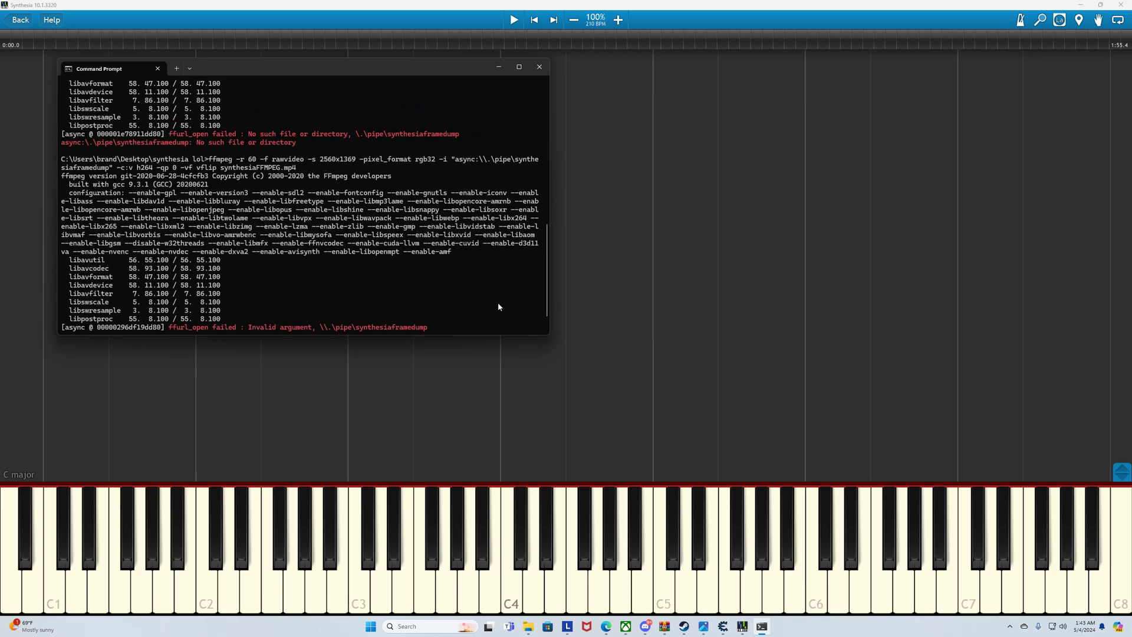
scroll(484, 304, down, 2)
key(Up)
key(Up)
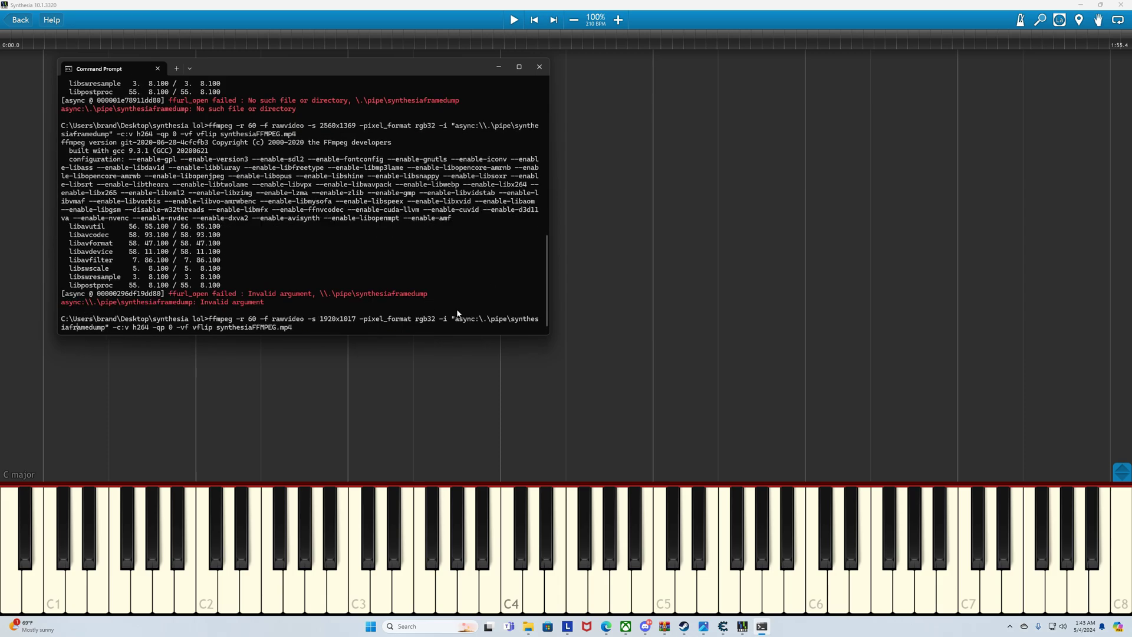
text(\)
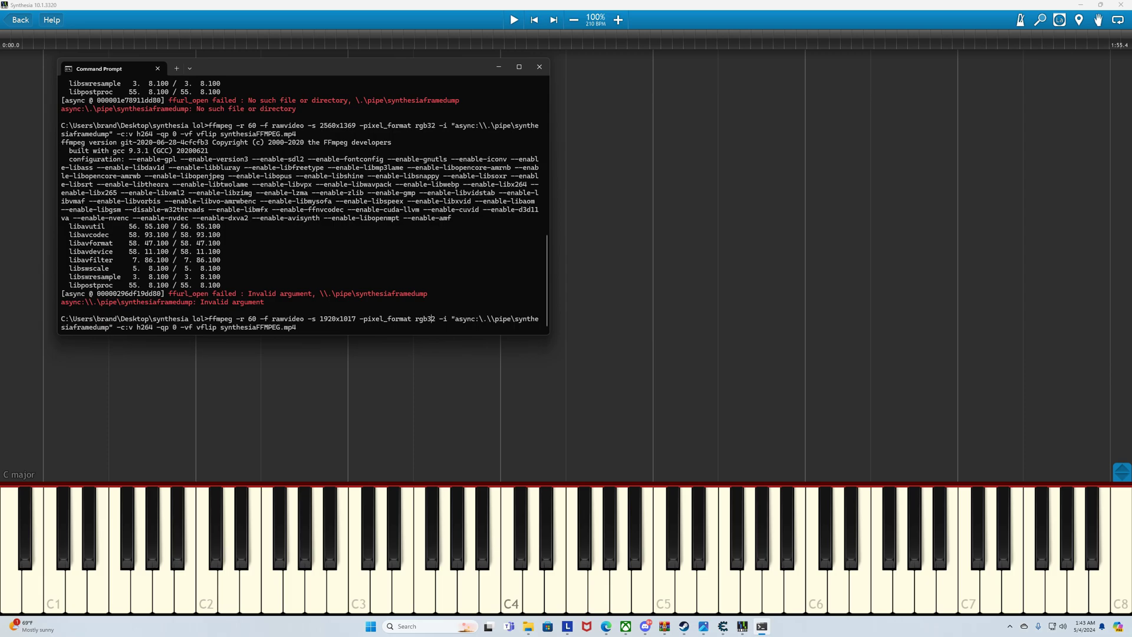
key(BackSpace)
key(BackSpace)
key(BackSpace)
key(BackSpace)
key(BackSpace)
key(BackSpace)
key(BackSpace)
key(BackSpace)
key(BackSpace)
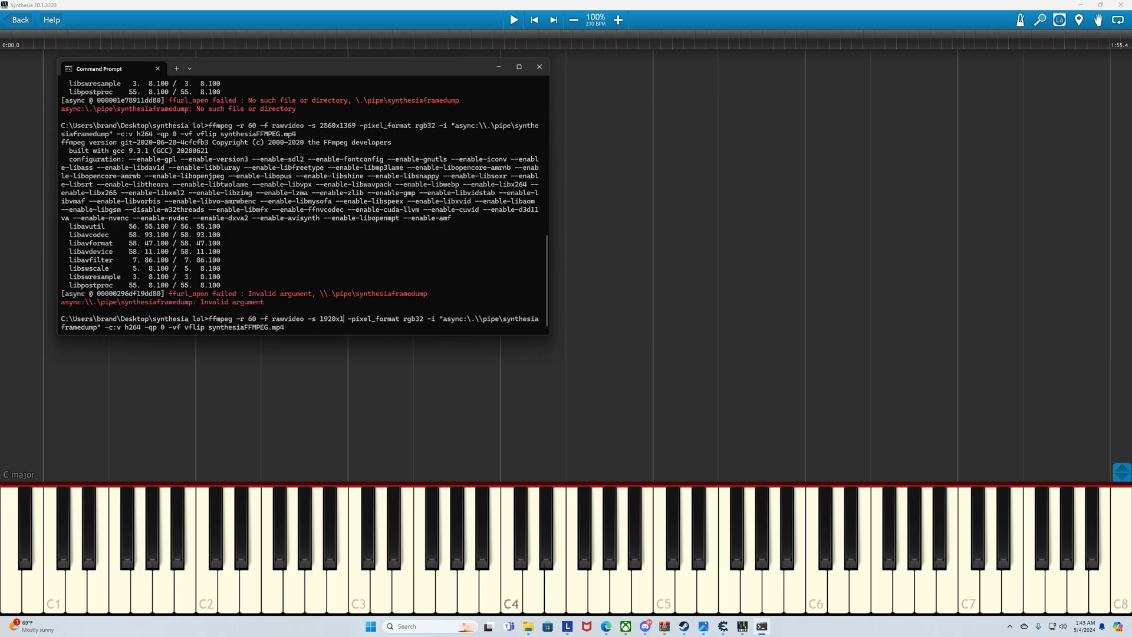
text(2560x1369)
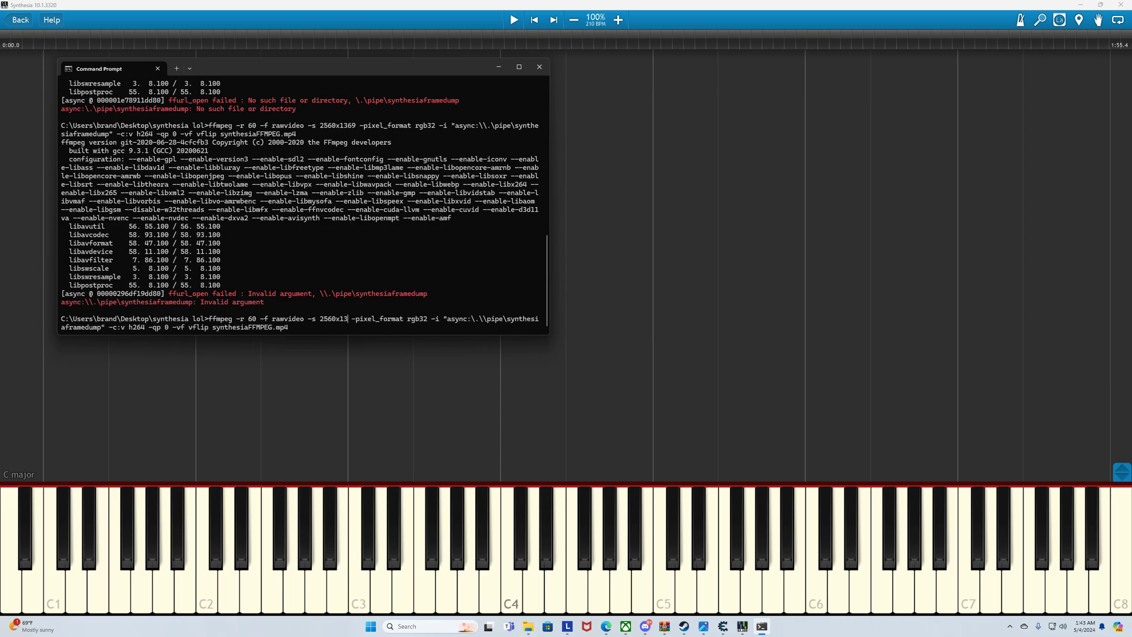
key(Return)
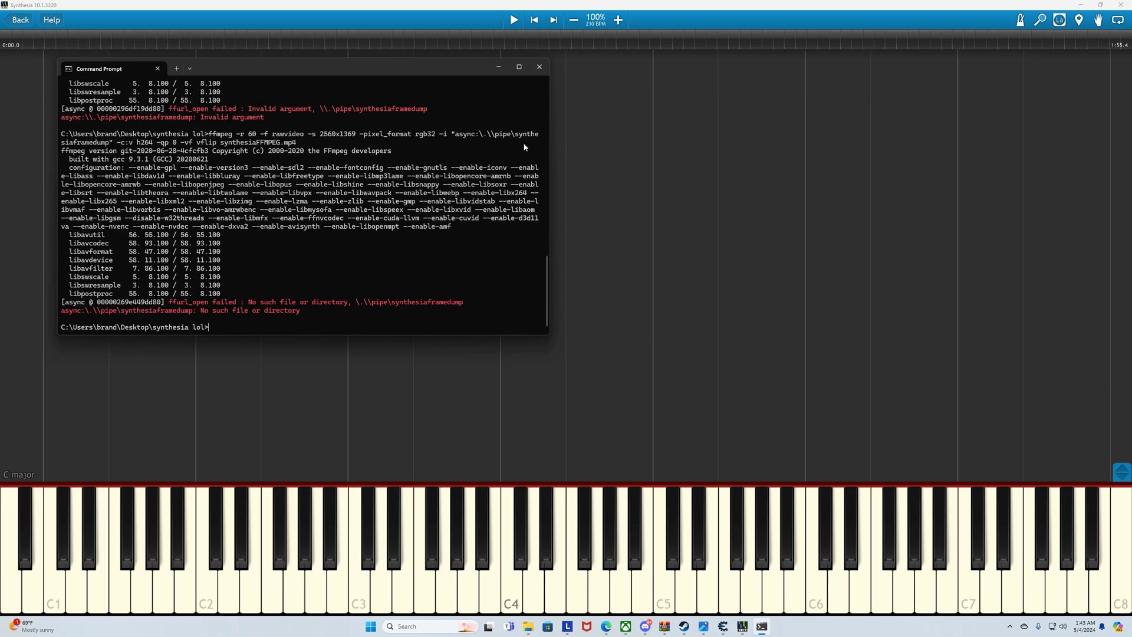
click(539, 67)
key(alt+F4)
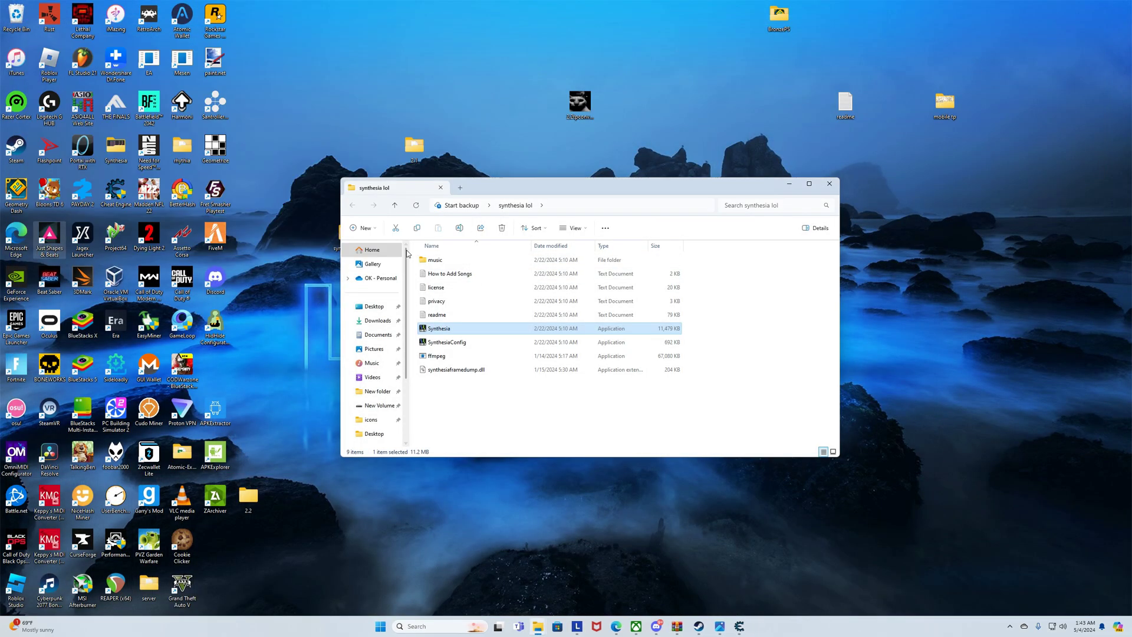
Relaunch Synthesia and attach Cheat Engine to the Synthesia process
double_click(476, 330)
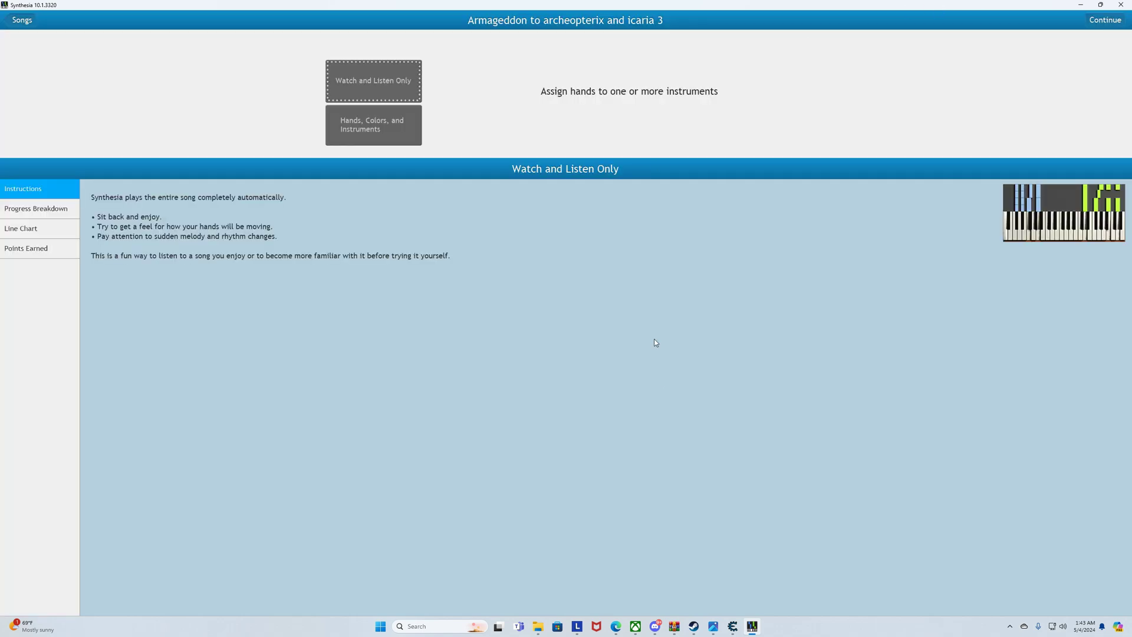
click(733, 627)
click(121, 214)
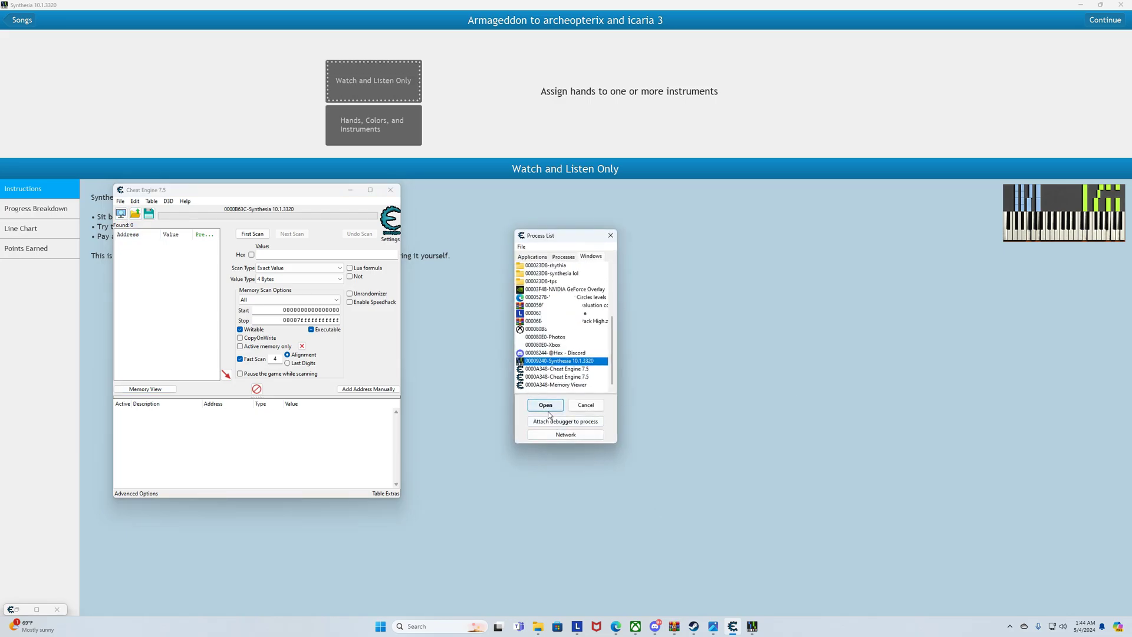
click(547, 410)
Inject synthesiaframedump.dll into Synthesia from the Memory Viewer, then minimize Cheat Engine
click(145, 389)
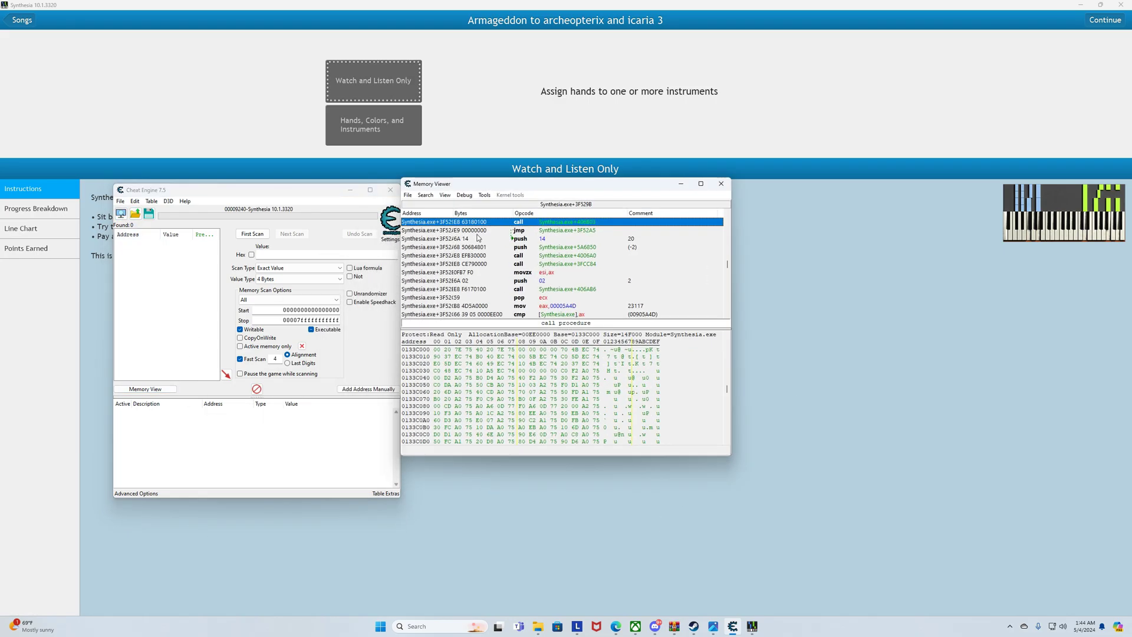
click(484, 194)
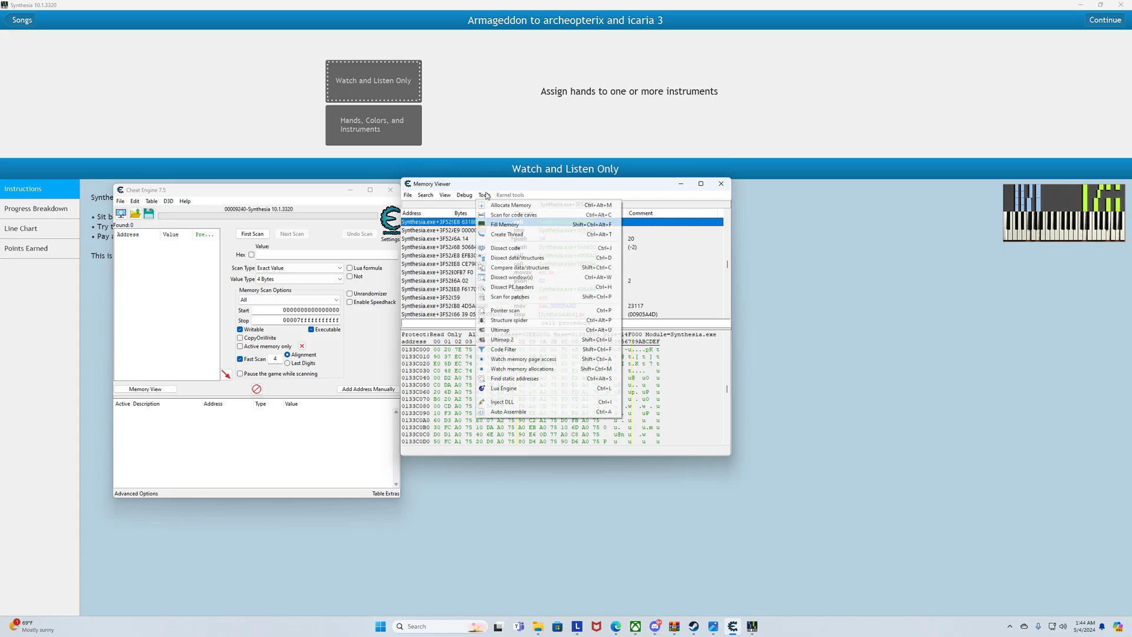
click(511, 406)
click(530, 284)
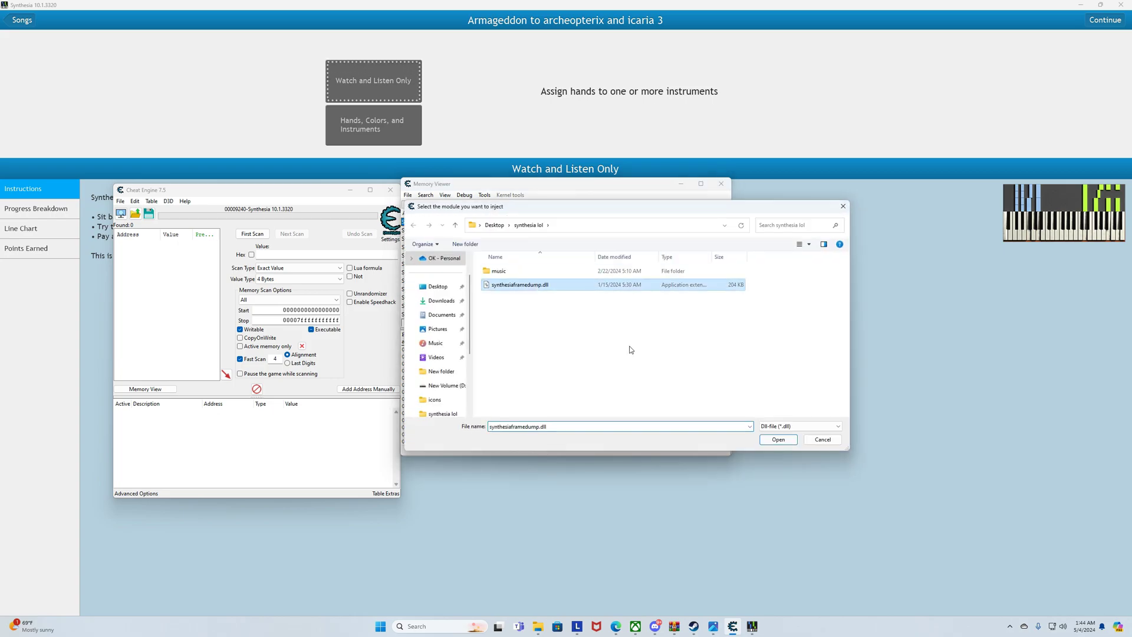
click(778, 439)
click(592, 311)
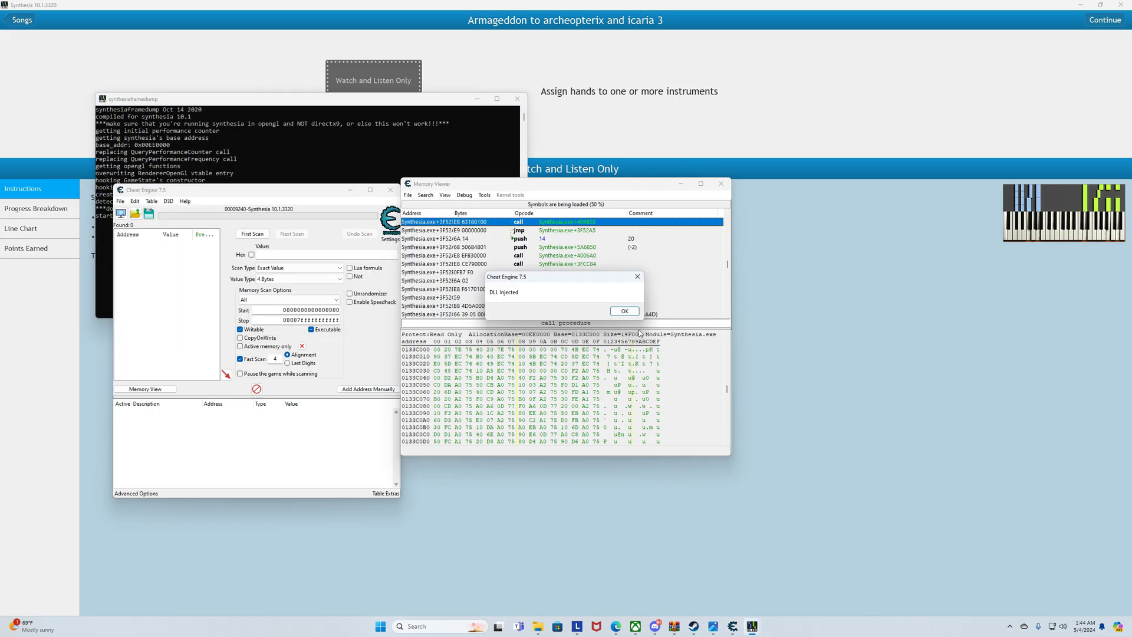
click(624, 310)
click(681, 183)
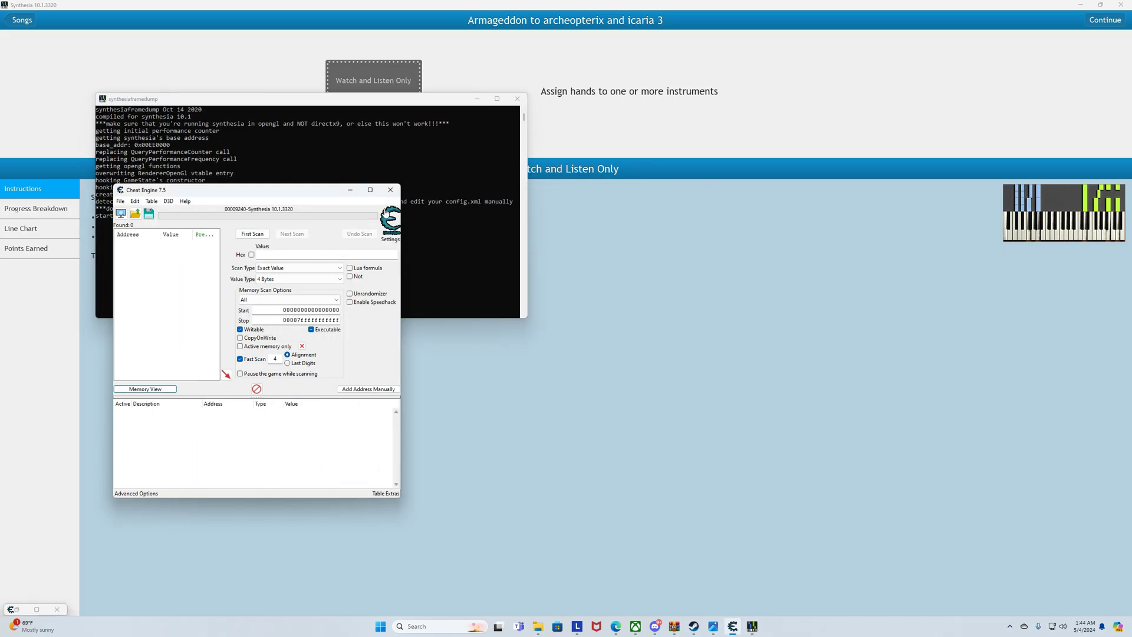
click(350, 190)
click(419, 626)
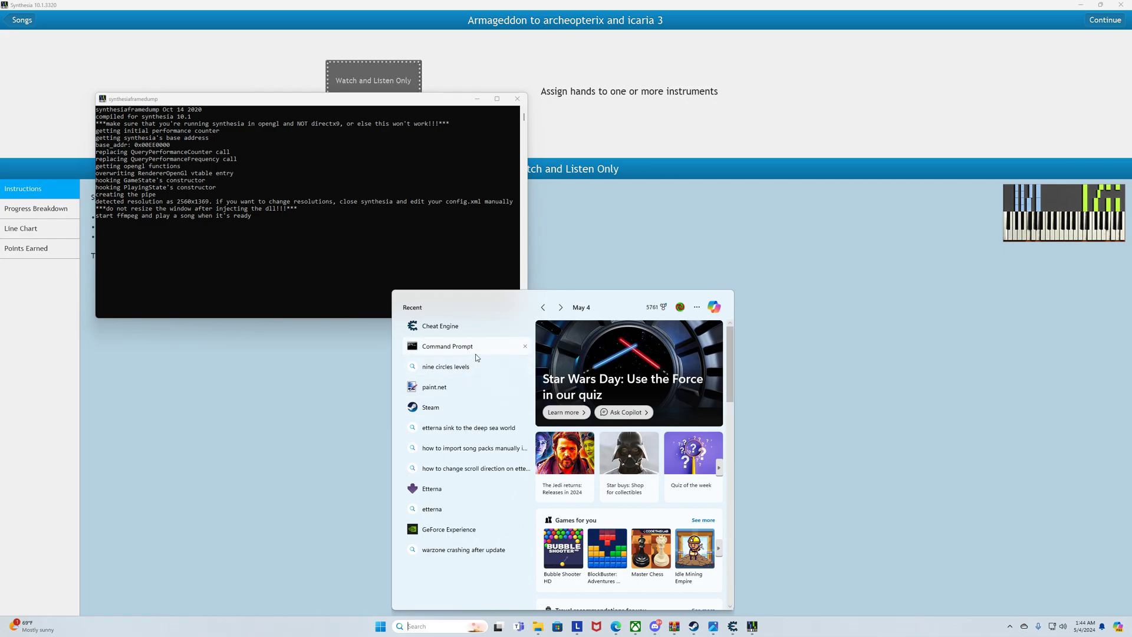
Open a new Command Prompt and change into the Desktop's synthesia lol folder
click(448, 346)
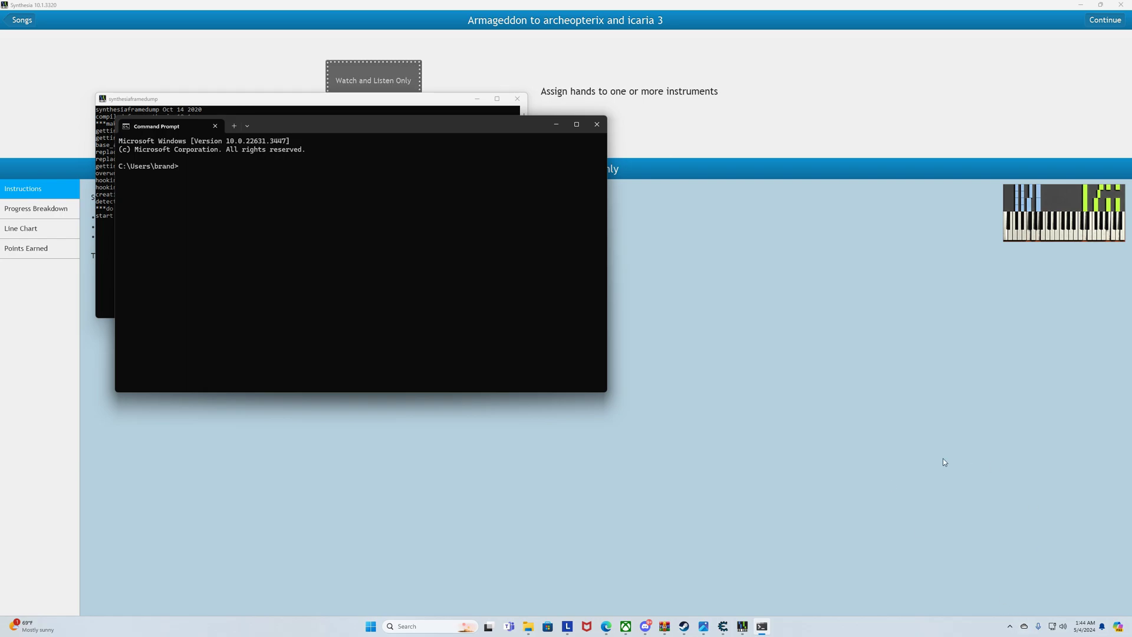
drag(356, 134, 821, 104)
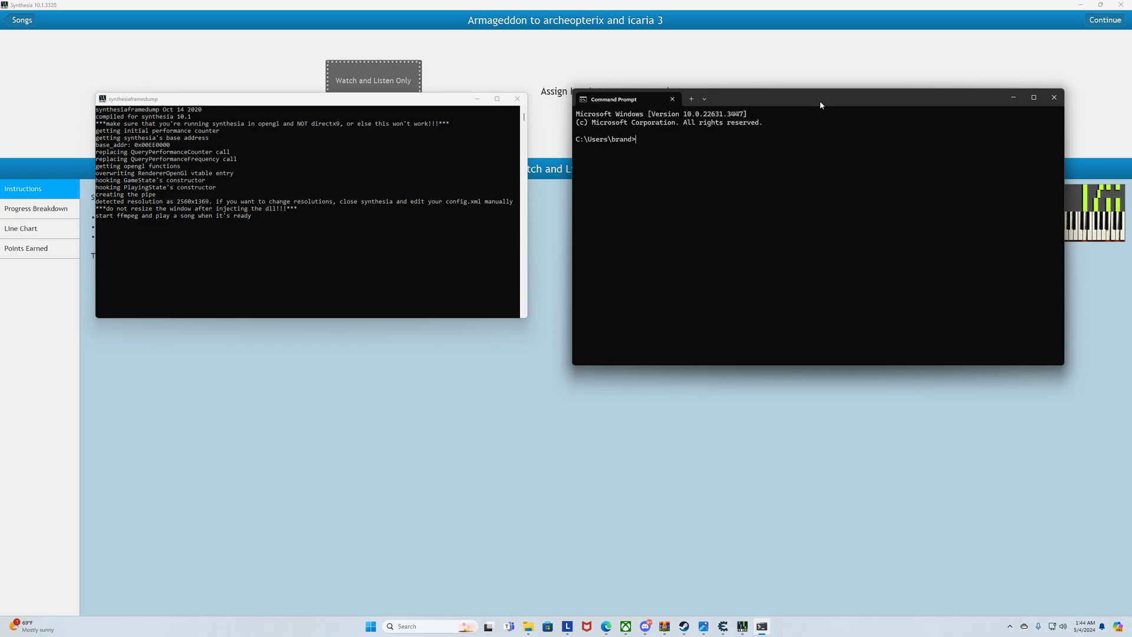
text(cd Desktiop)
key(BackSpace)
key(BackSpace)
key(BackSpace)
text(op)
key(Return)
text(cd synthesia lol)
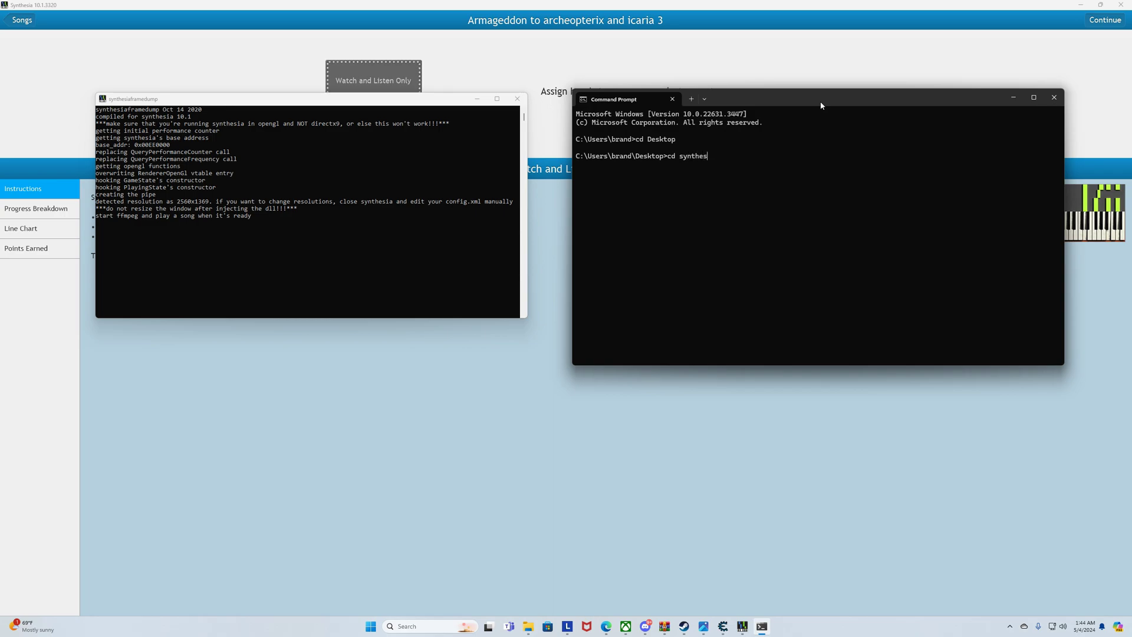
key(Return)
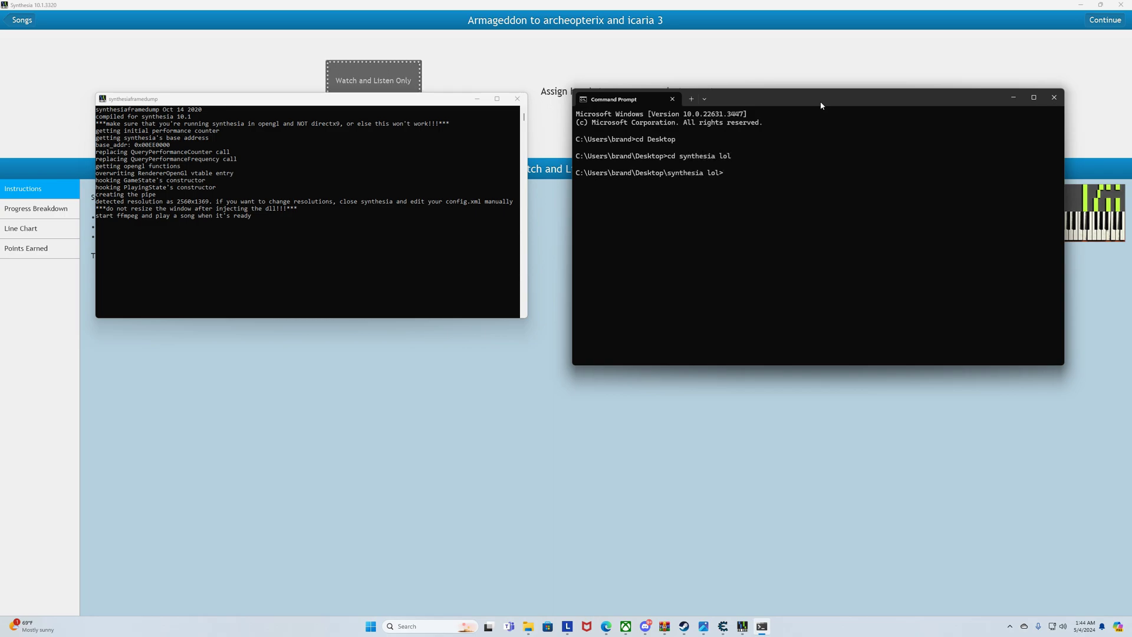
Paste the ffmpeg command, fix the pipe path, and set the frame size to 2560x1369
text(ffmpeg -r 60 -f rawvideo -s 1920x1017 -pixel_format rgb32 -i "async:\.\pipe\synthesiaframedump" -c:v h264 -qp 0 -vf vflip synthesiaFFMPEG.mp4)
key(Left)
key(Left)
key(Left)
key(Left)
key(Left)
key(Left)
key(Left)
key(Left)
key(Left)
key(Left)
key(Left)
key(Left)
key(Left)
key(Left)
key(Left)
key(Left)
key(Left)
key(Left)
key(Left)
key(Left)
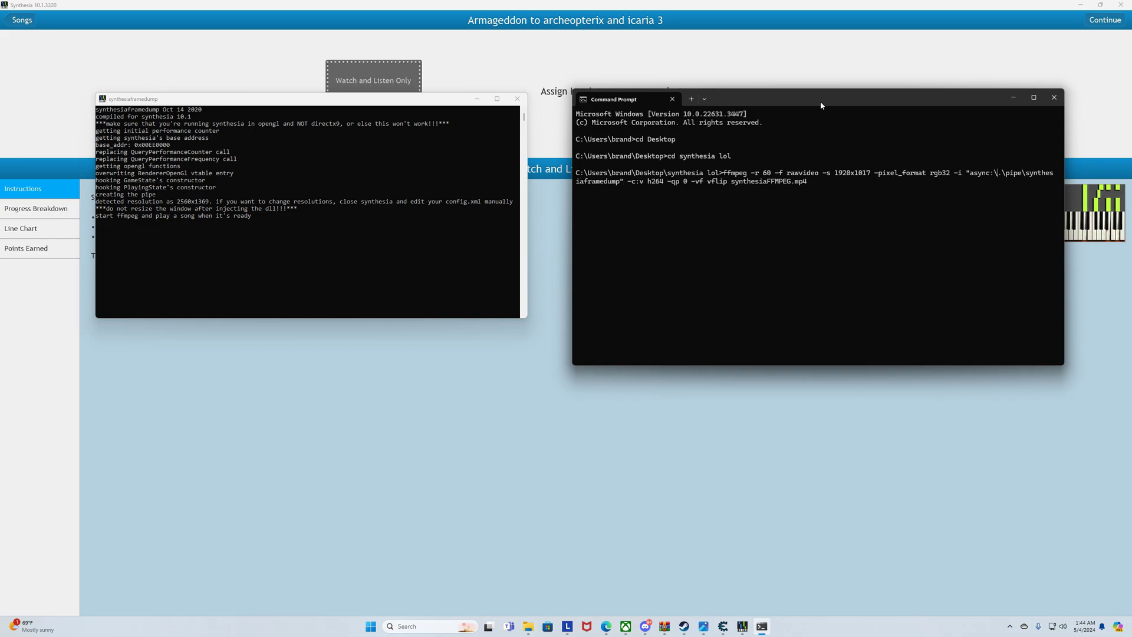
key(Left)
key(Left)
key(Left)
key(Left)
key(Left)
text(\)
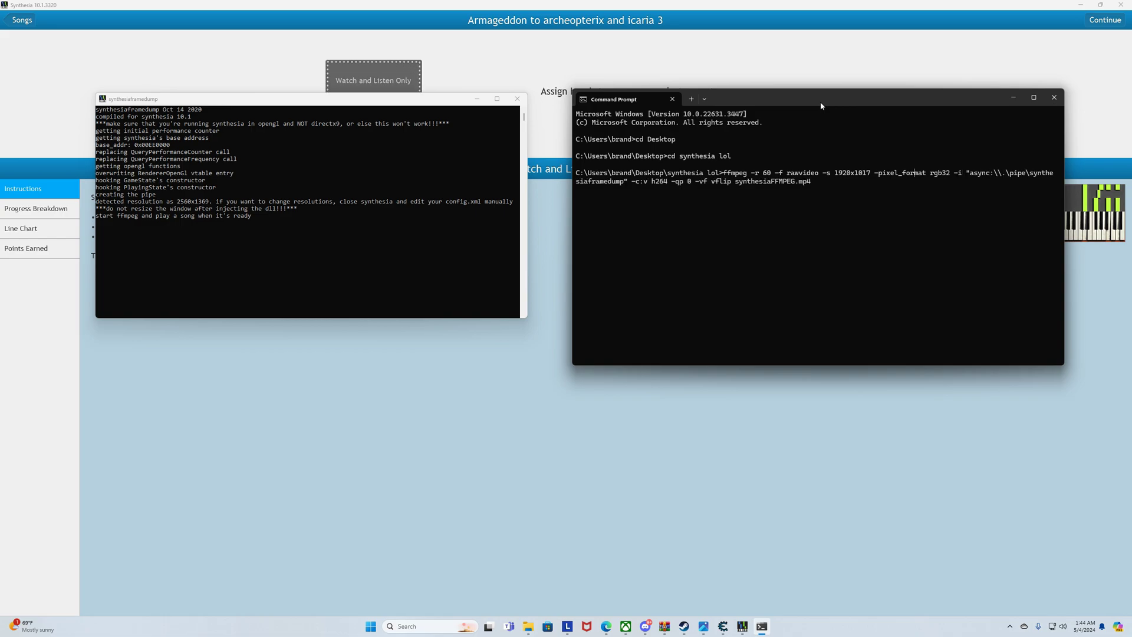
key(BackSpace)
key(BackSpace)
key(BackSpace)
key(BackSpace)
key(BackSpace)
key(BackSpace)
key(BackSpace)
key(BackSpace)
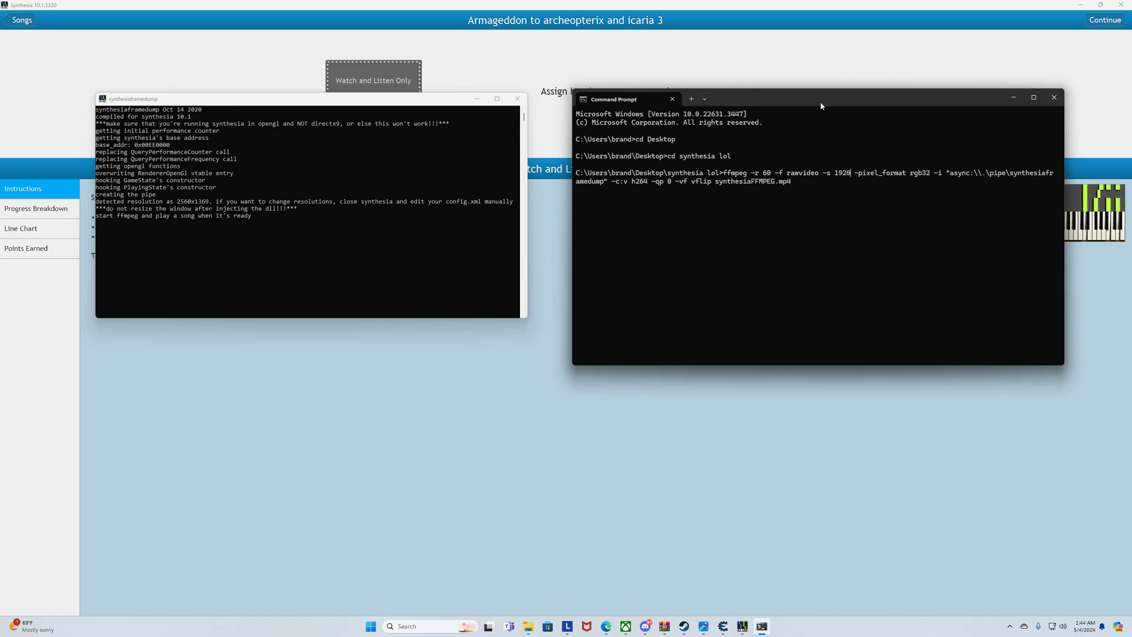
key(Delete)
text(2560x1369)
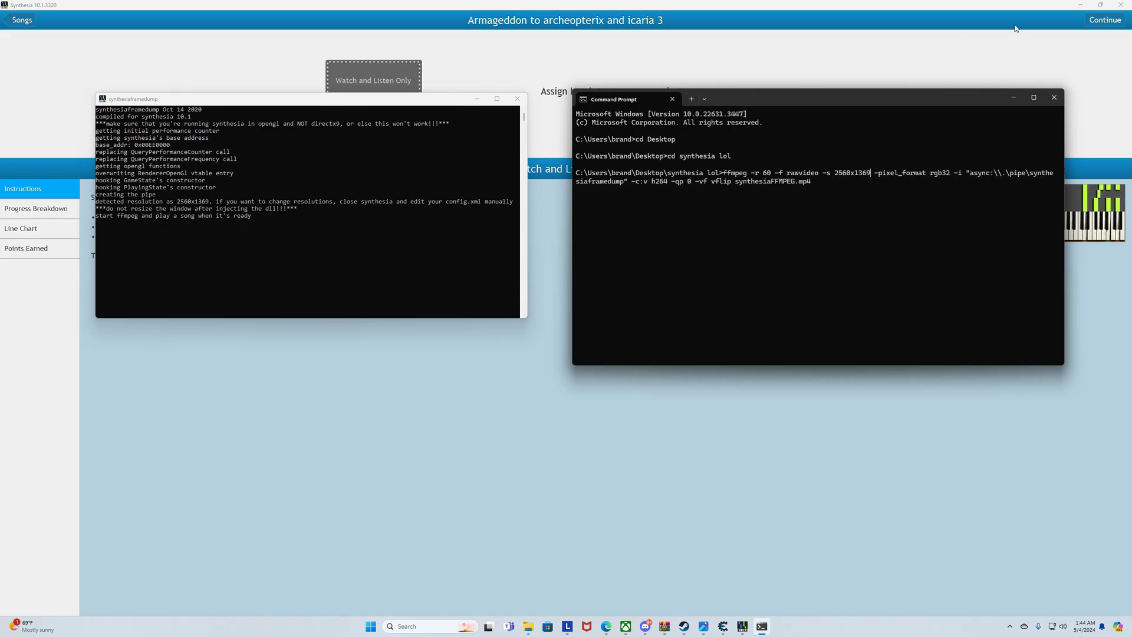
click(1105, 20)
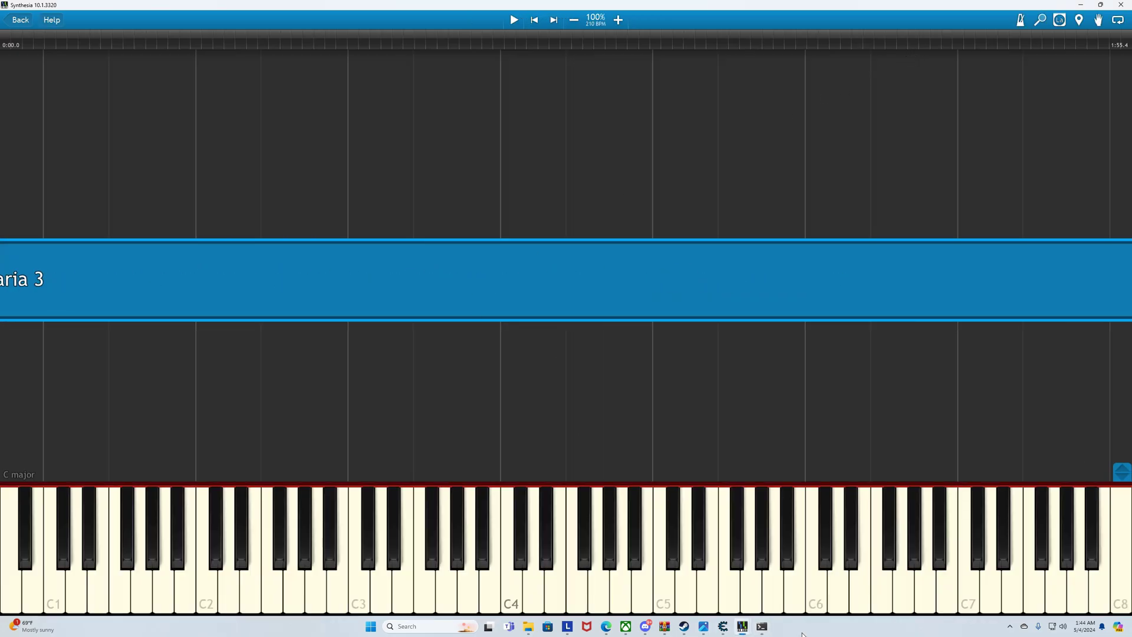
Start the ffmpeg recording, then play the song in Synthesia with Space
click(761, 626)
key(Return)
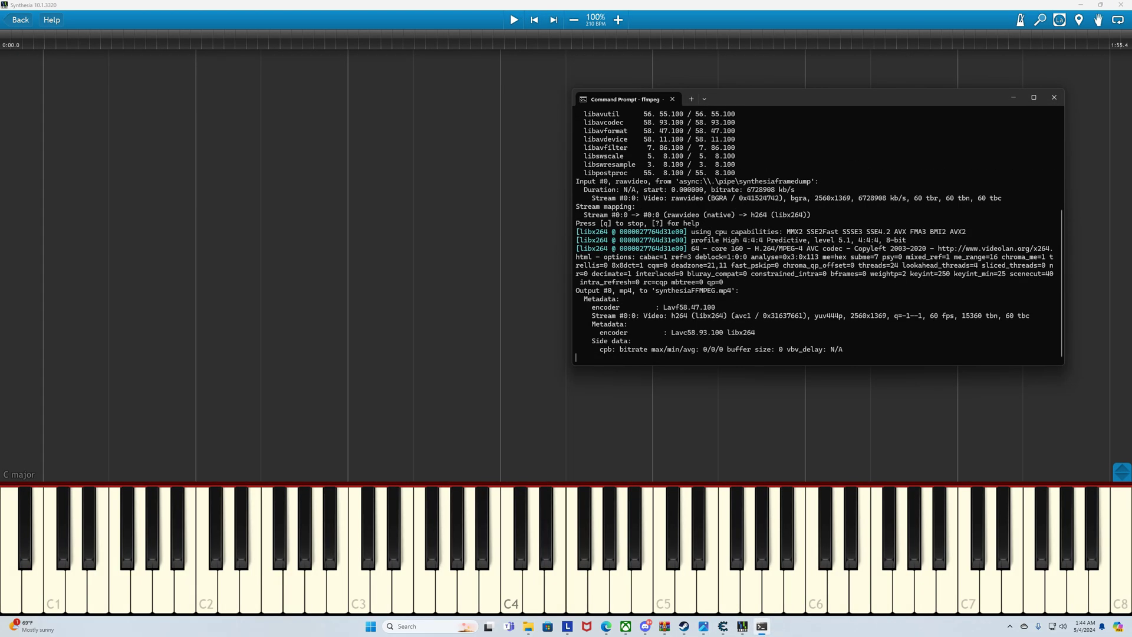
click(234, 141)
key(space)
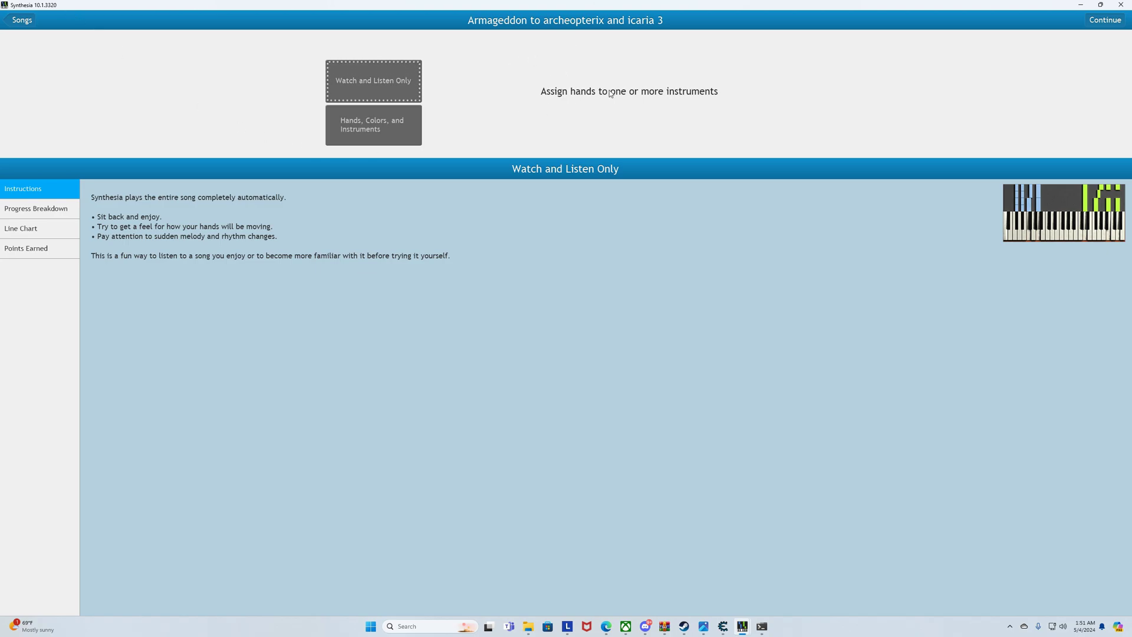
Check ffmpeg's recording progress, then exit Synthesia via the song list and main menu
click(762, 626)
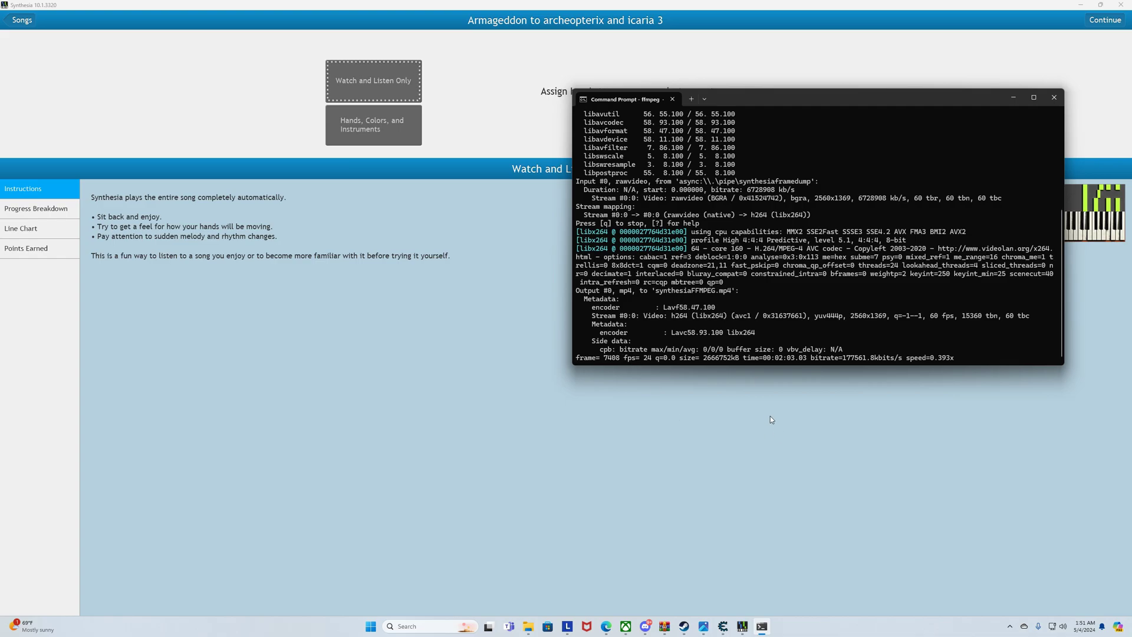
click(742, 432)
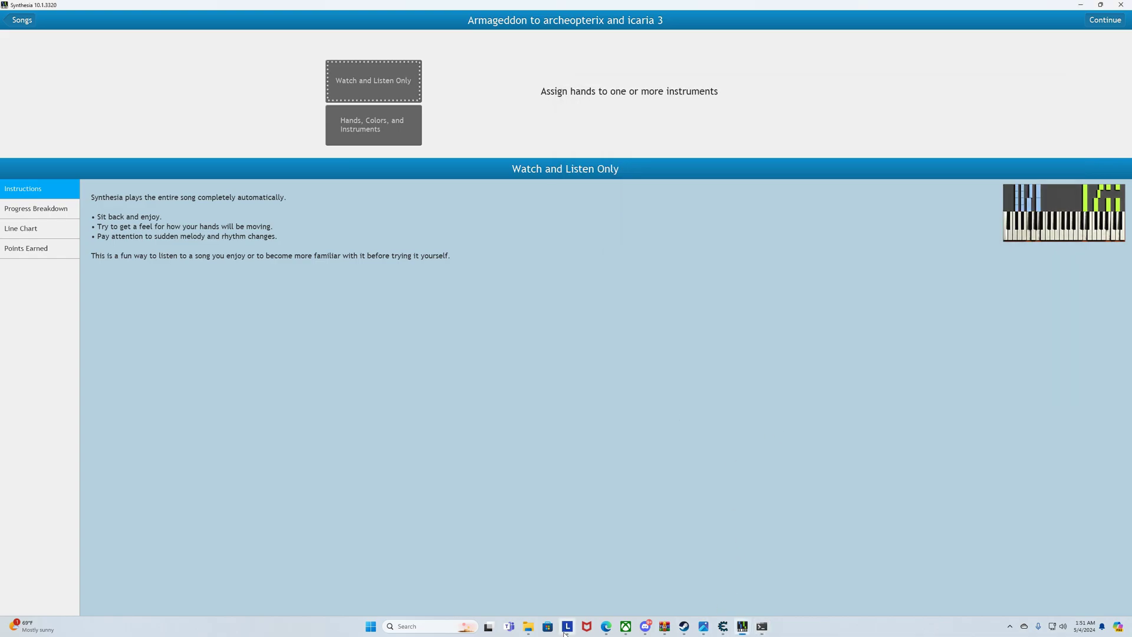
mouse_move(528, 626)
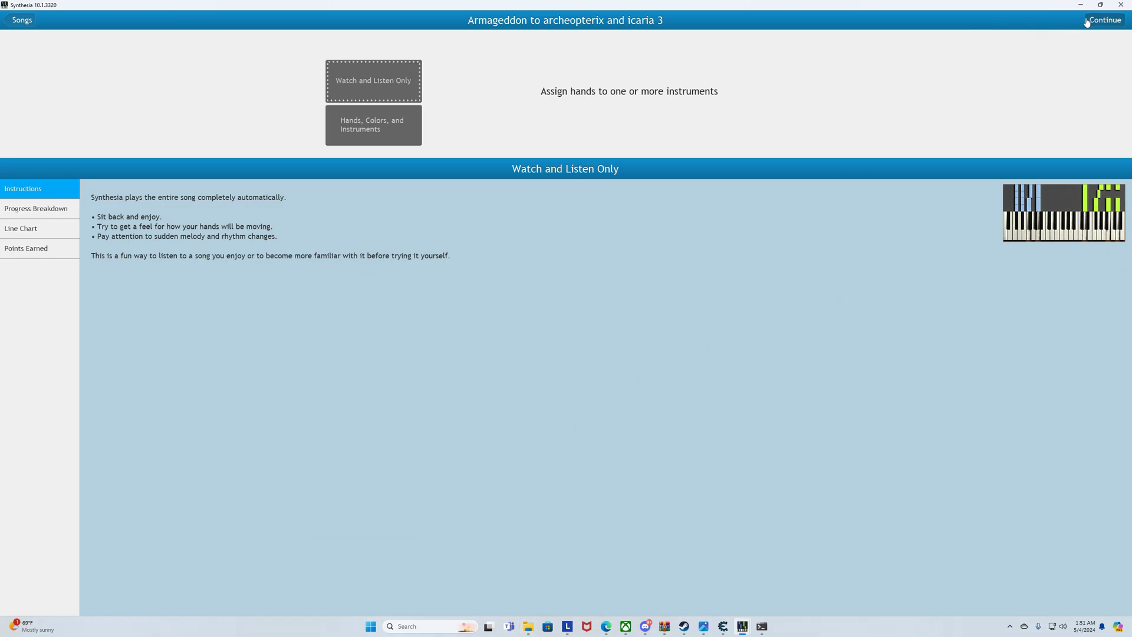
click(22, 20)
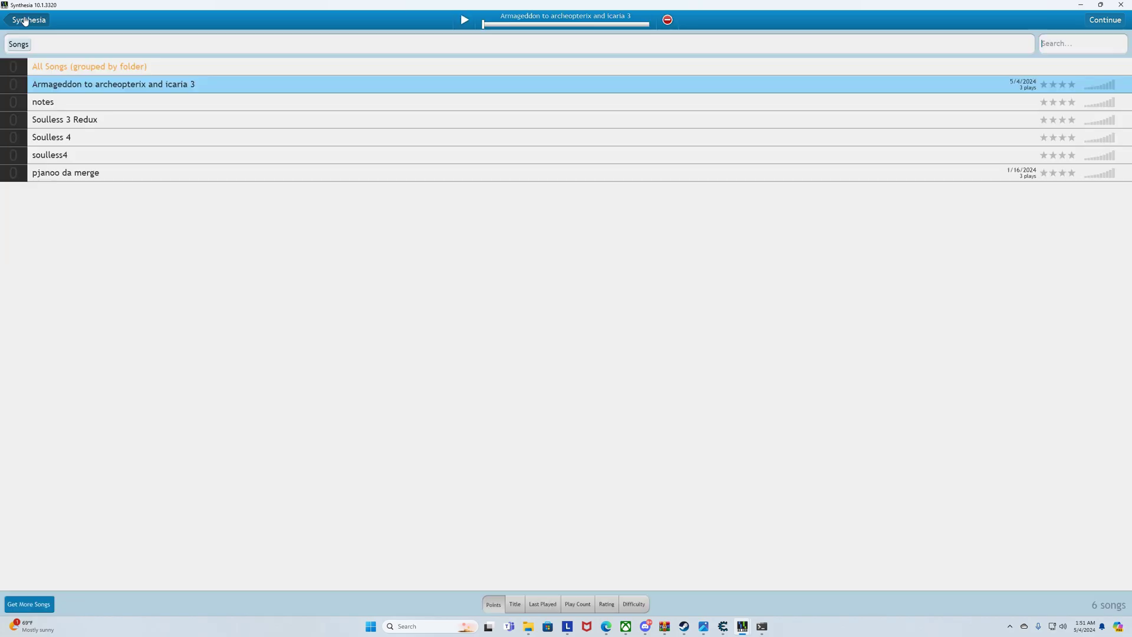
click(24, 21)
click(82, 172)
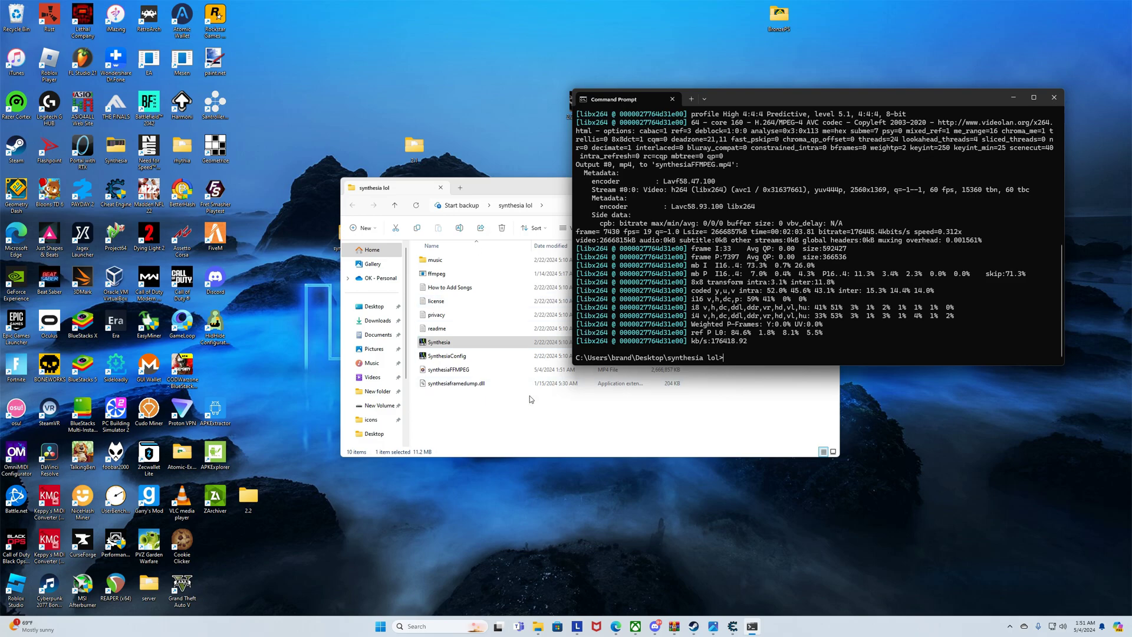
Try opening synthesiaFFMPEG in the default player and close it when playback fails
click(510, 427)
double_click(515, 370)
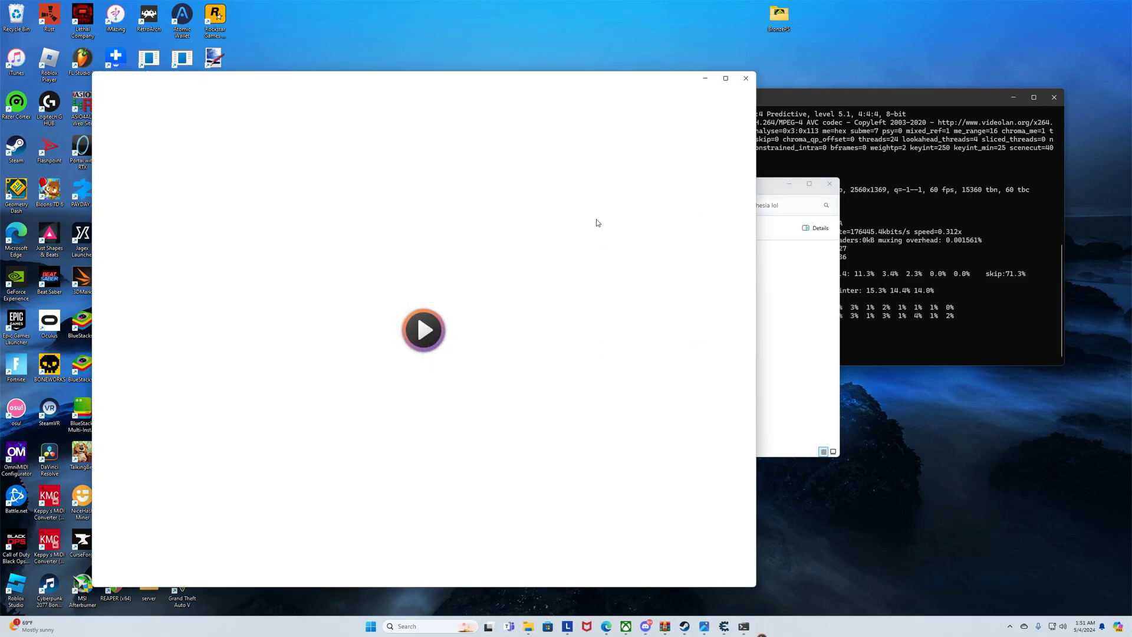
click(746, 78)
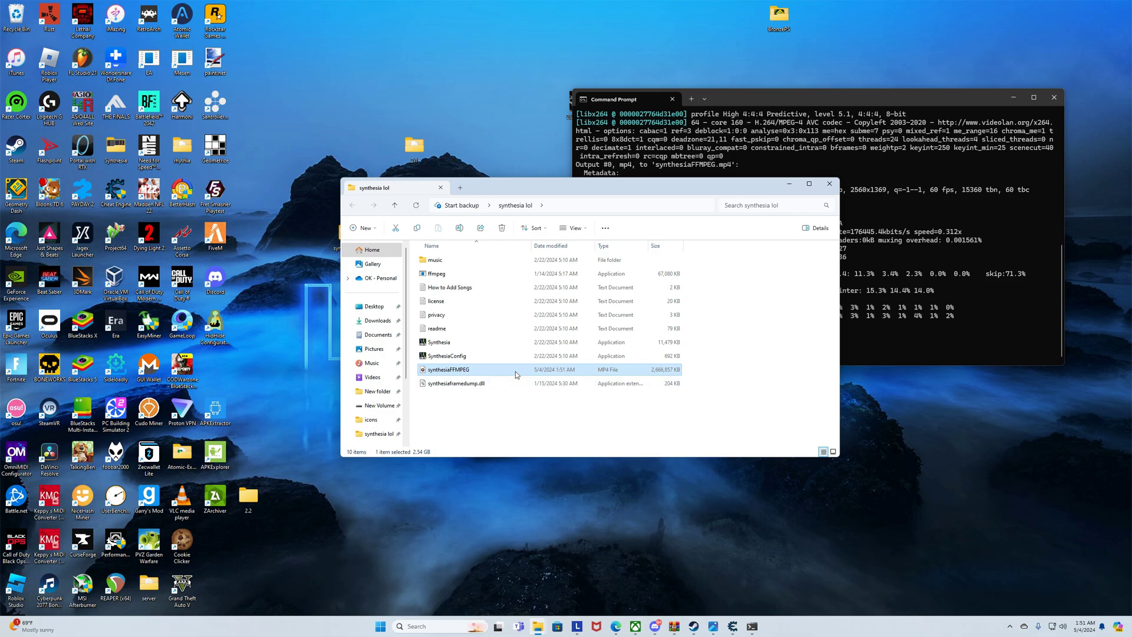
Play synthesiaFFMPEG in VLC, checking it at 01:05 and 01:40, then close VLC
right_click(516, 373)
mouse_move(589, 415)
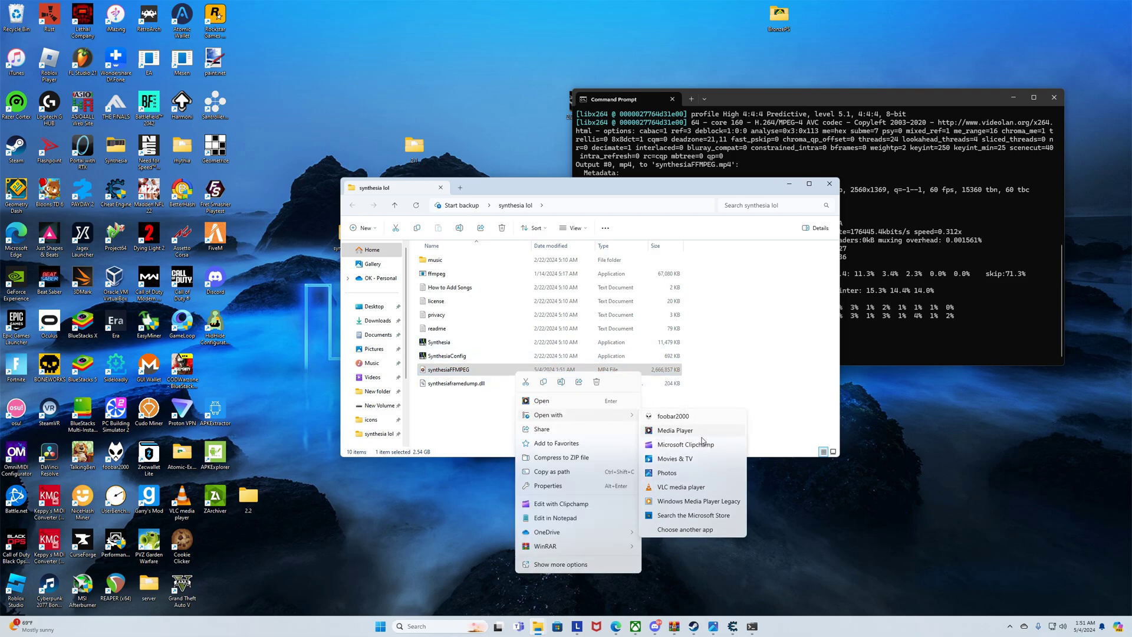
click(676, 486)
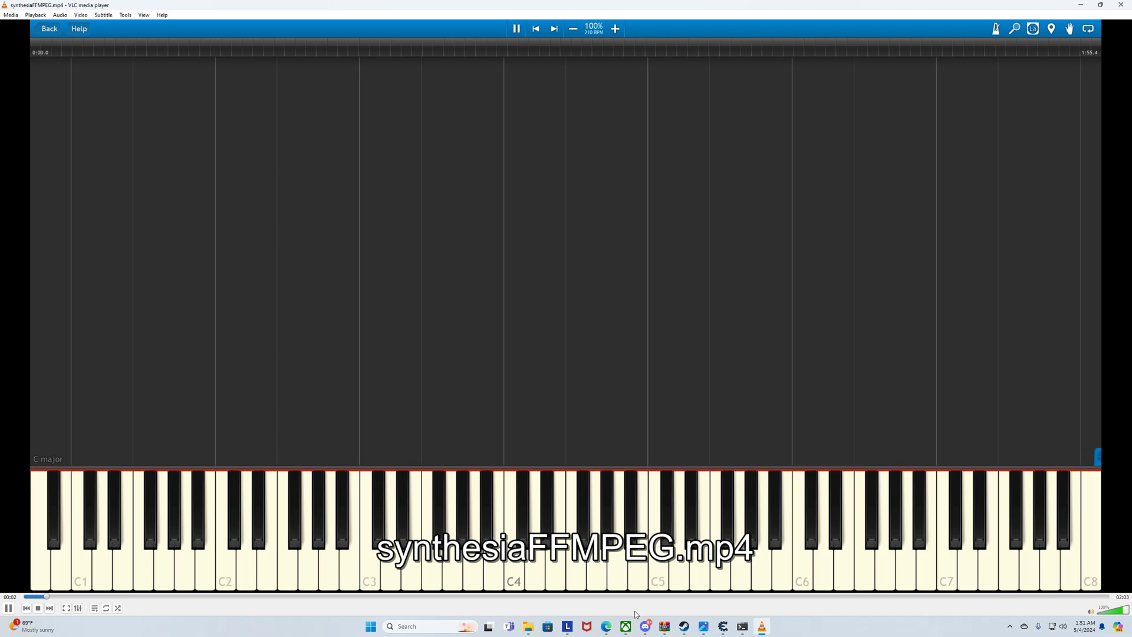
click(601, 597)
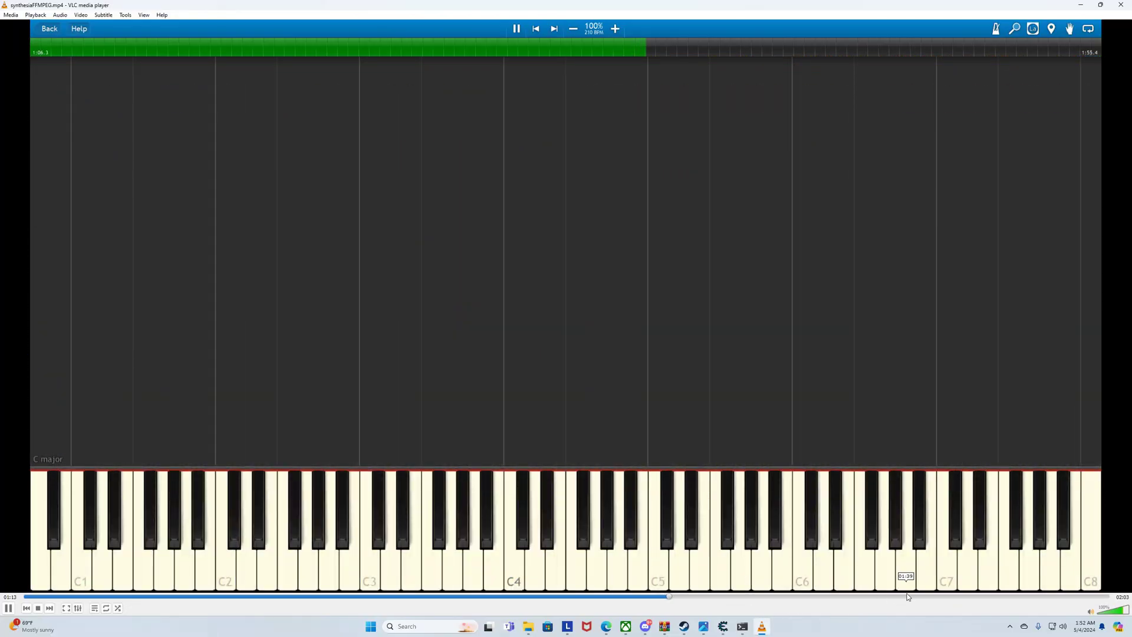
click(906, 597)
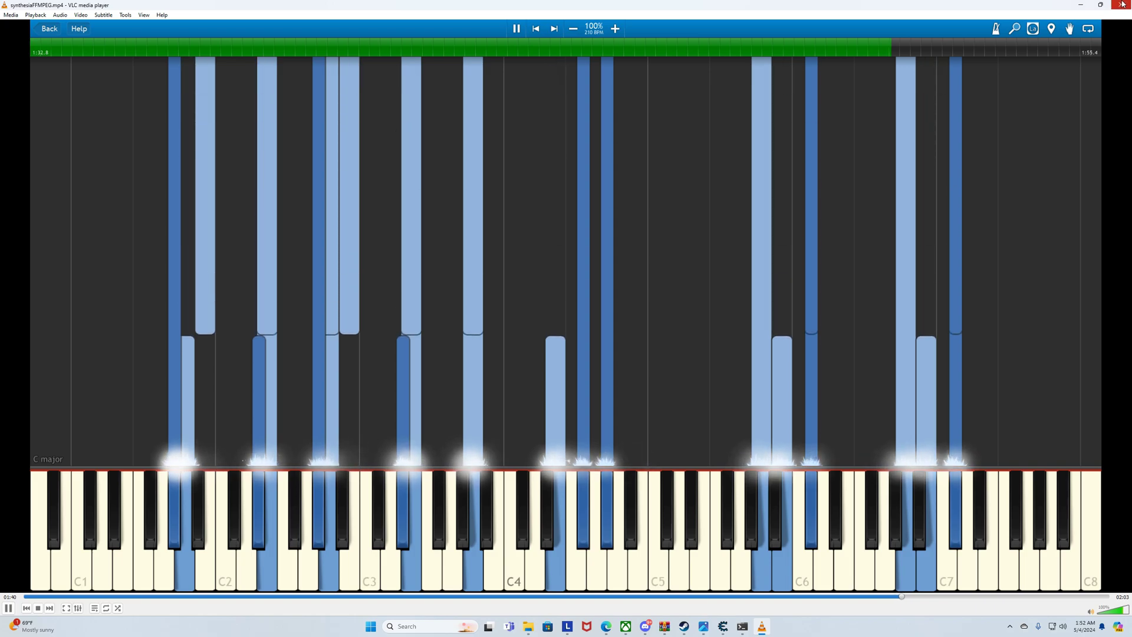
click(1122, 5)
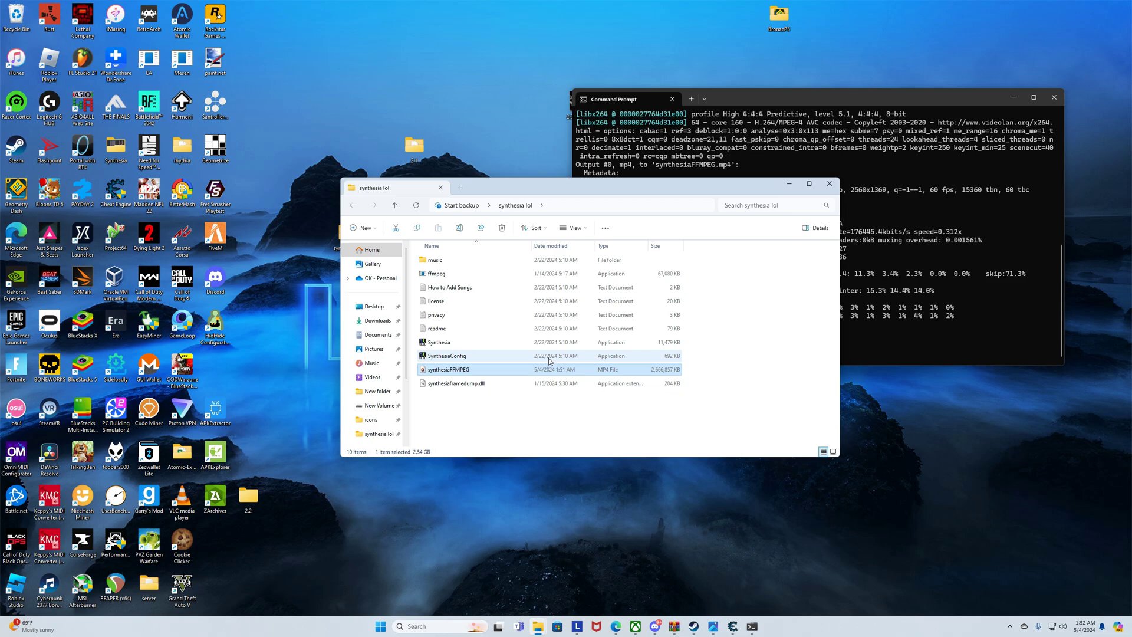
Close the Command Prompt window and deselect synthesiaFFMPEG.mp4 in the synthesia lol folder
click(882, 95)
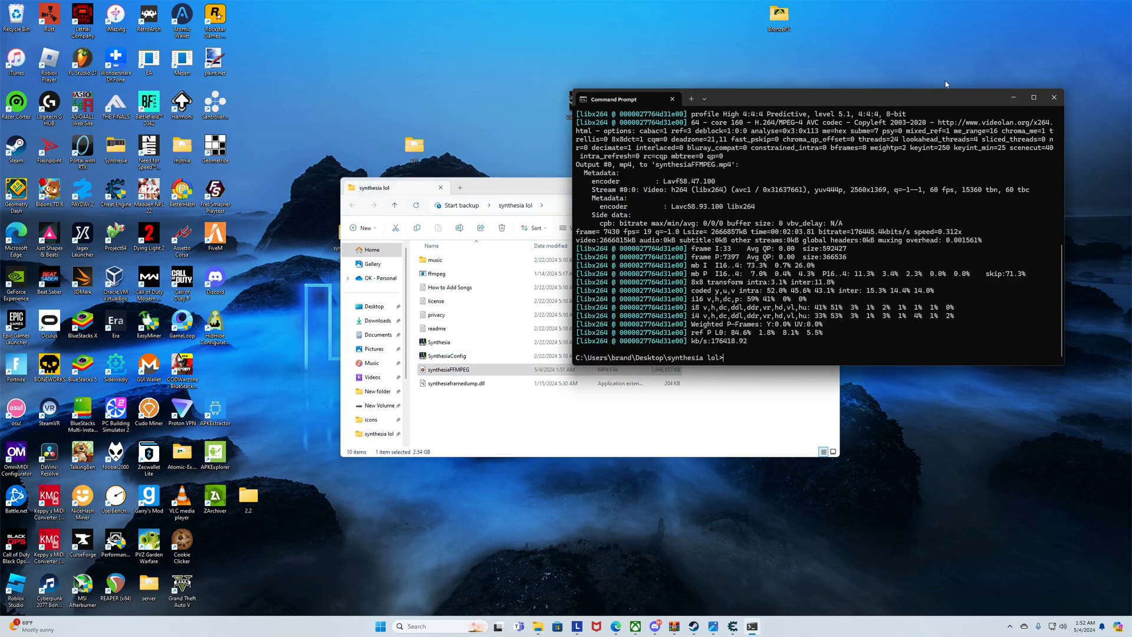
click(1054, 96)
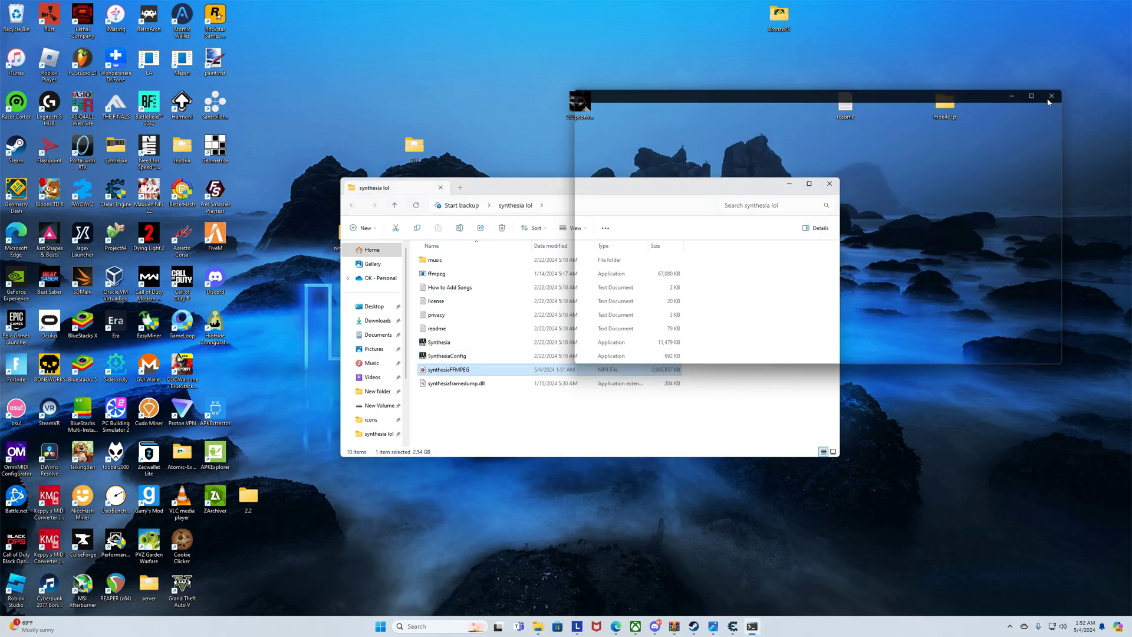
click(741, 265)
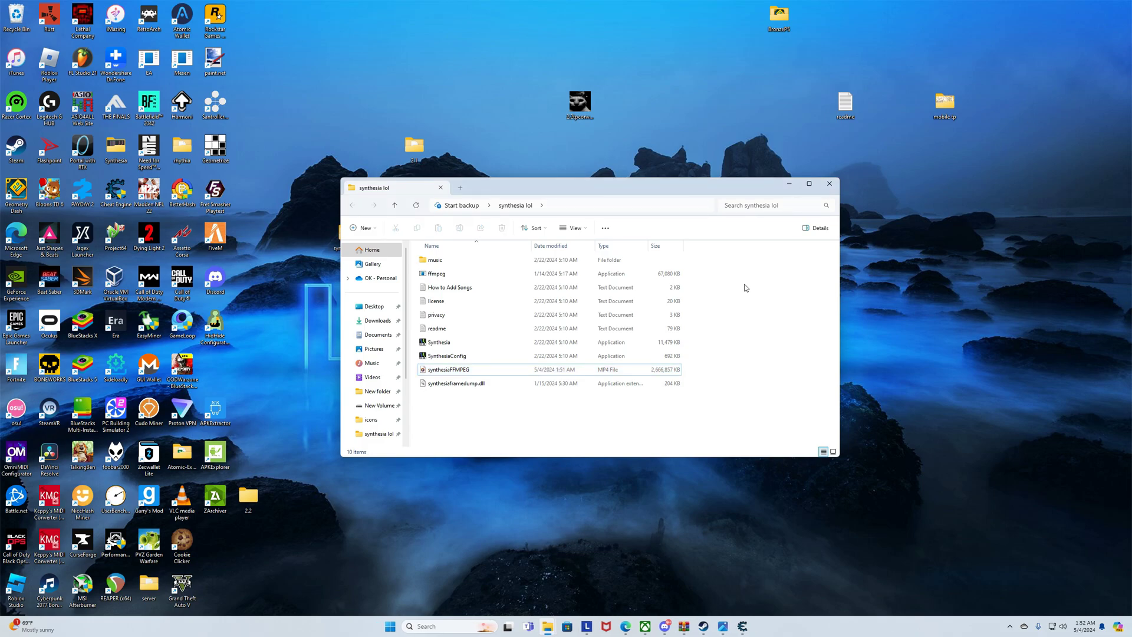